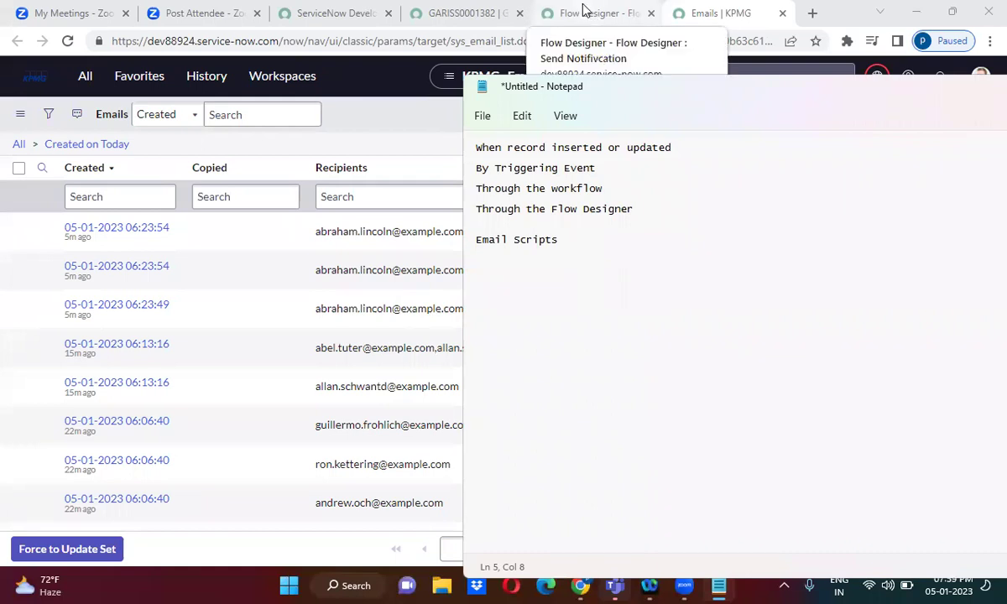
key("ctrl+shift+Tab")
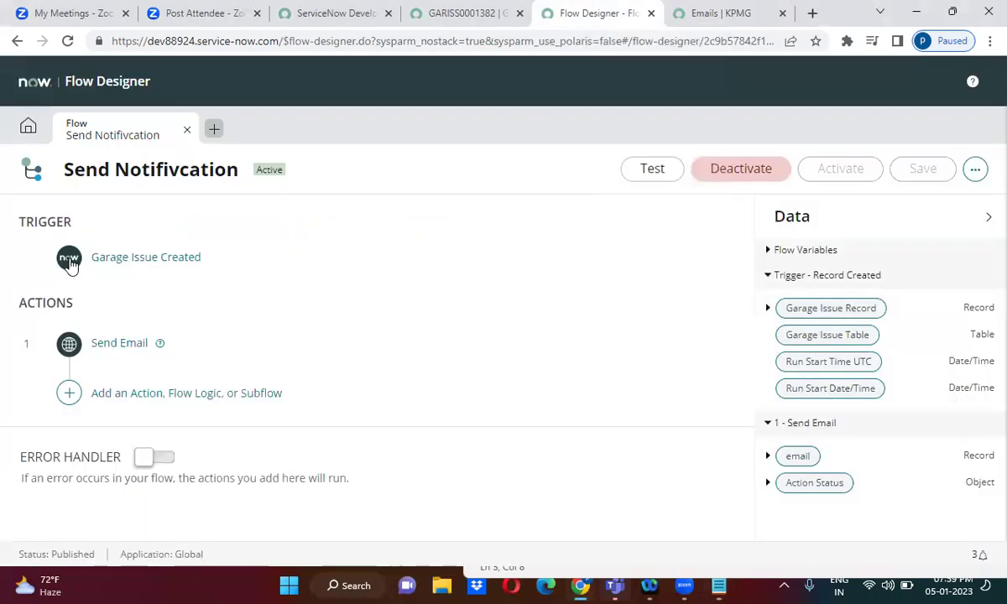
left_click(119, 265)
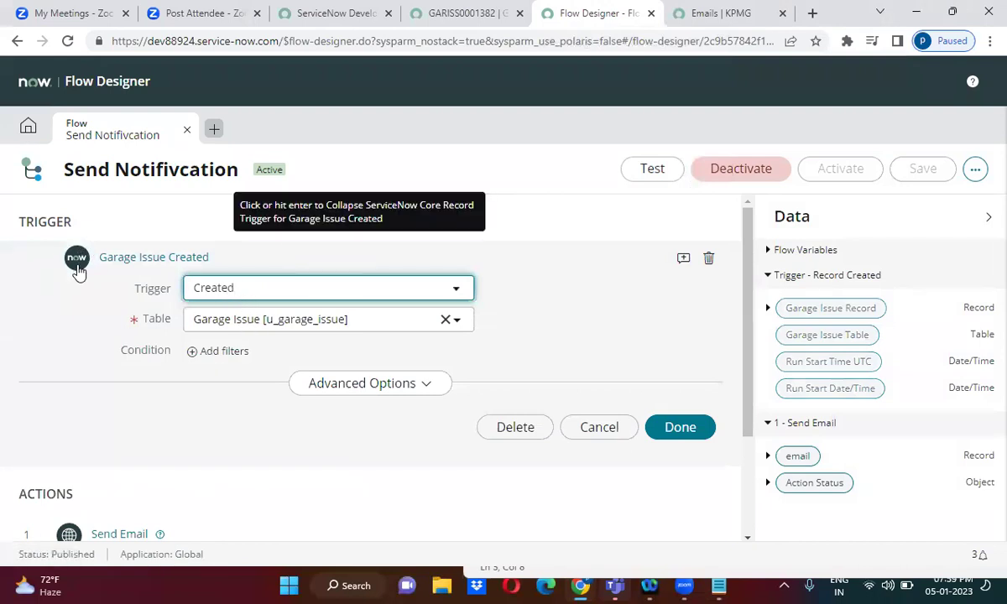
left_click(93, 351)
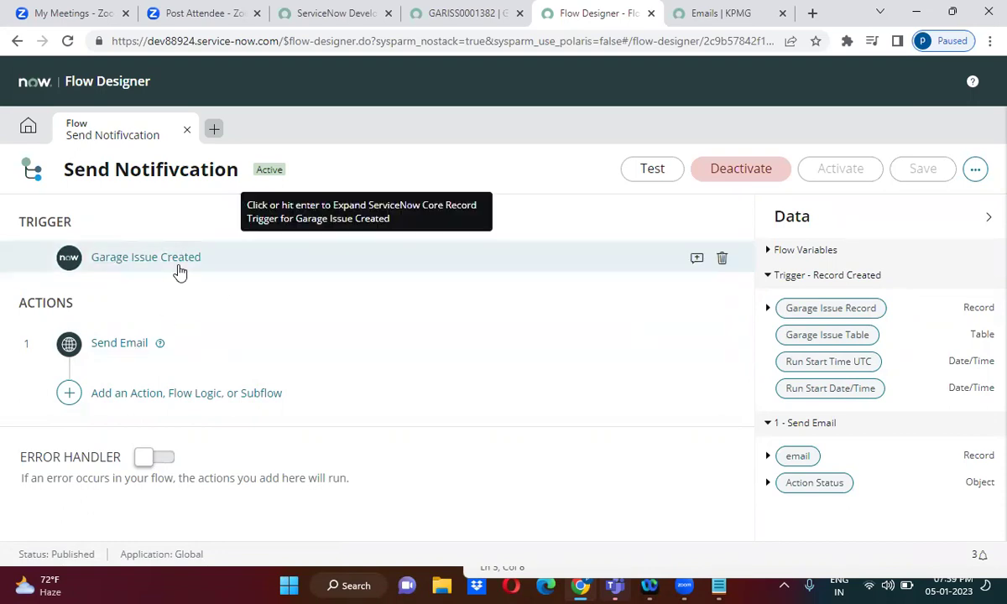
left_click(270, 255)
left_click(270, 256)
left_click(271, 255)
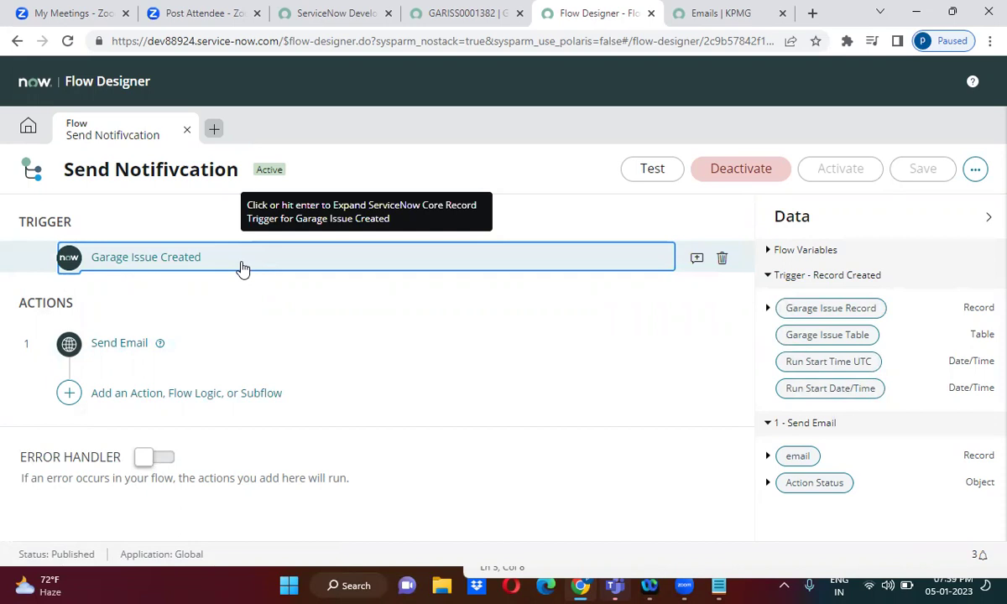
left_click(242, 267)
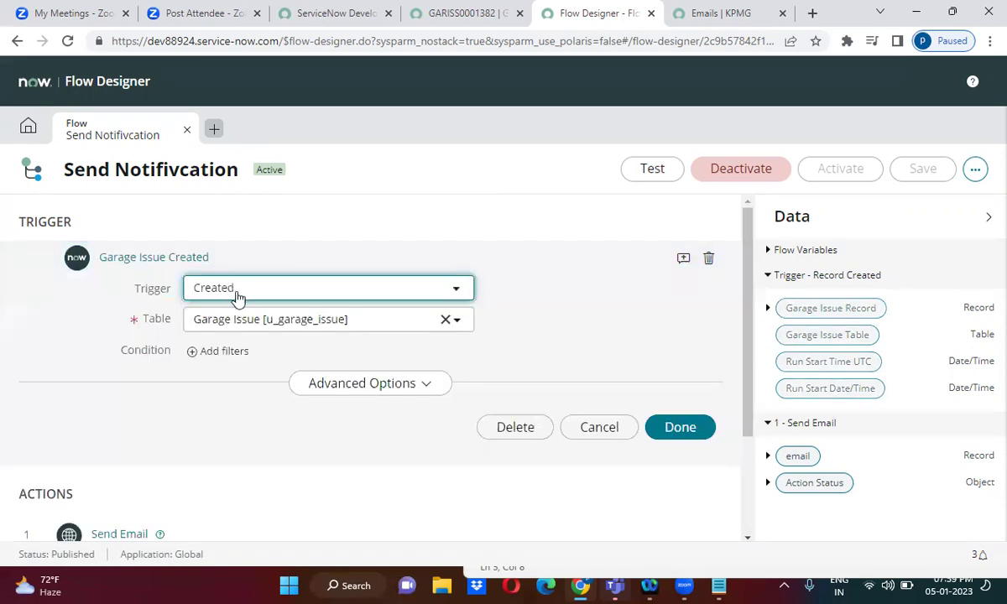
key("Down")
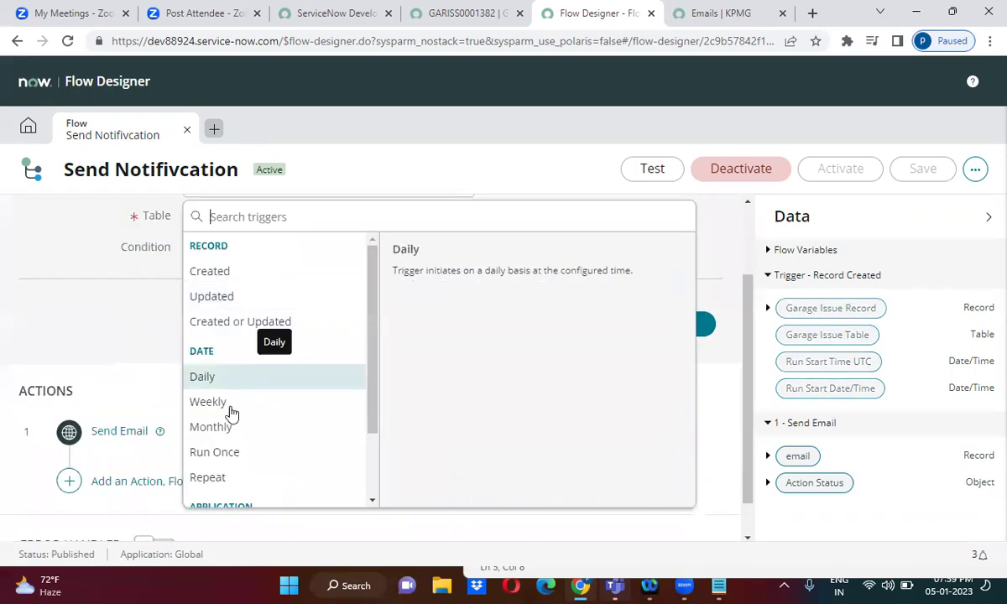
key("Down")
key("Down")
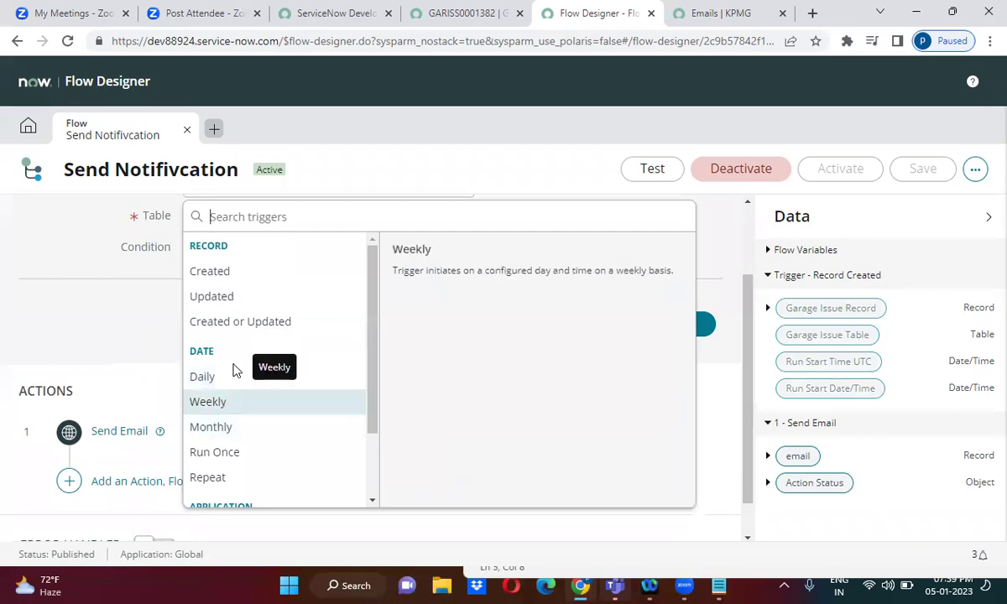
key("Down")
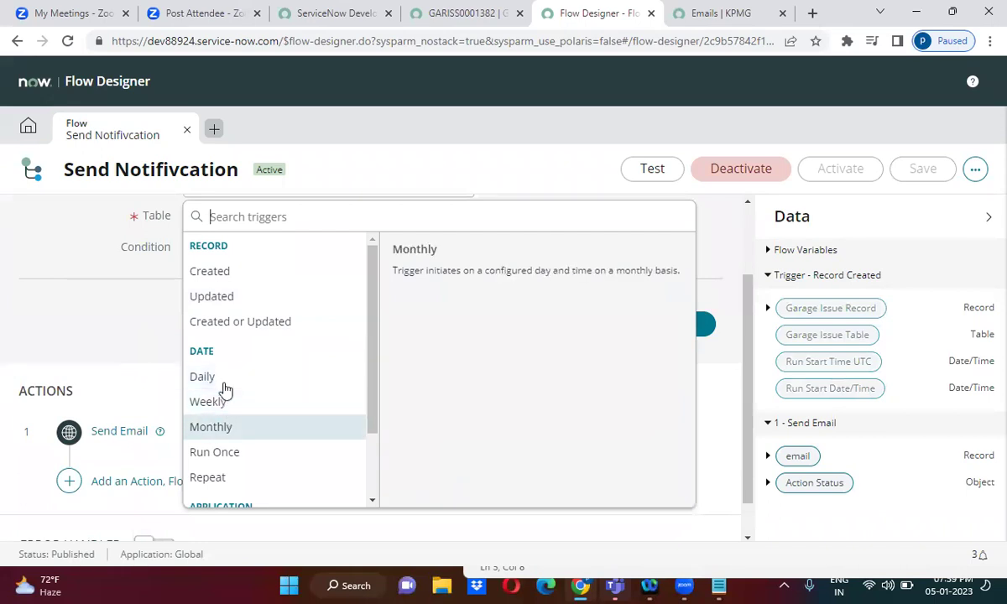
scroll(373, 493, "down", 2)
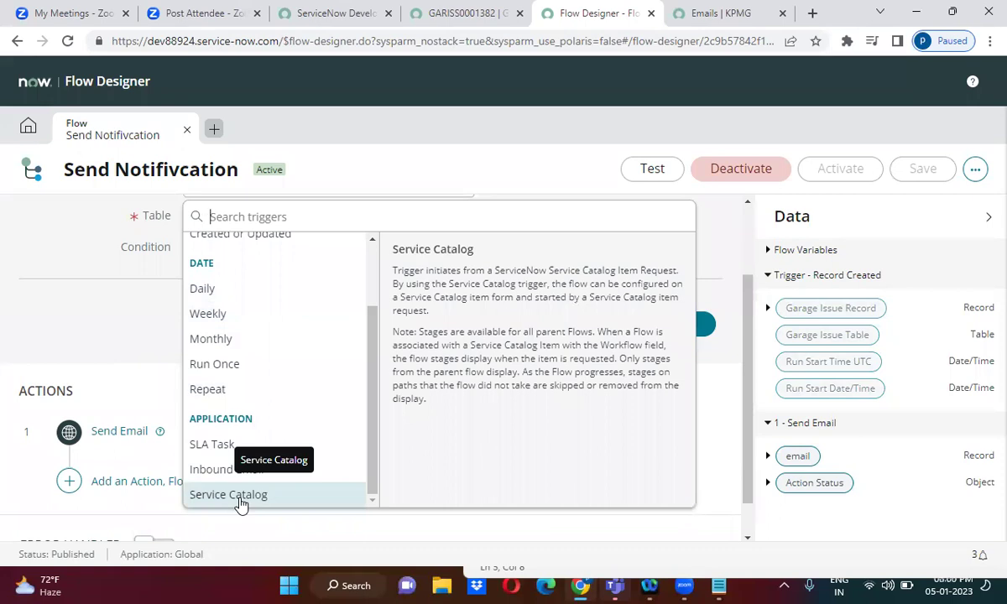
scroll(378, 259, "up", 1)
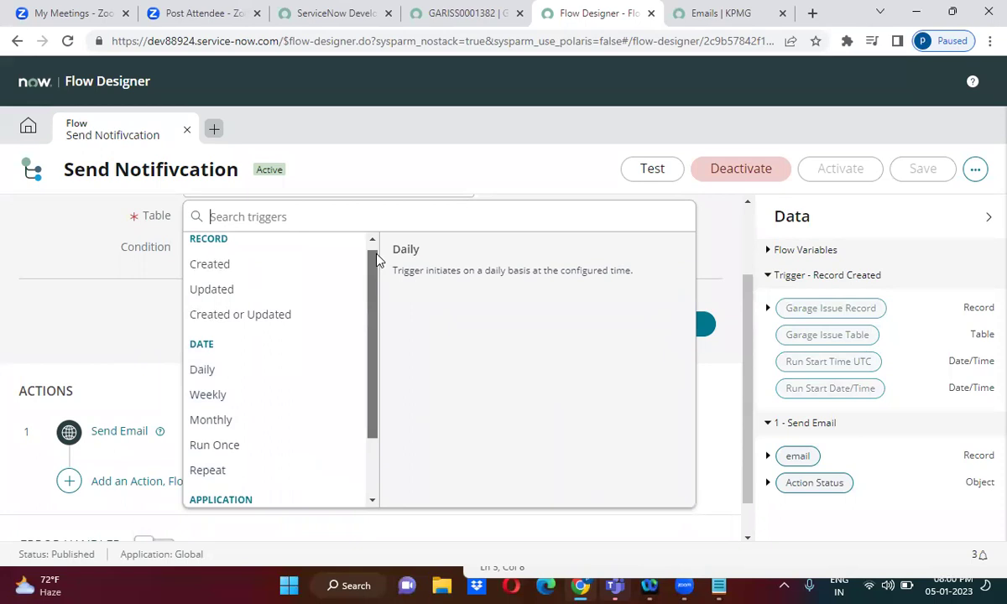
left_click(404, 160)
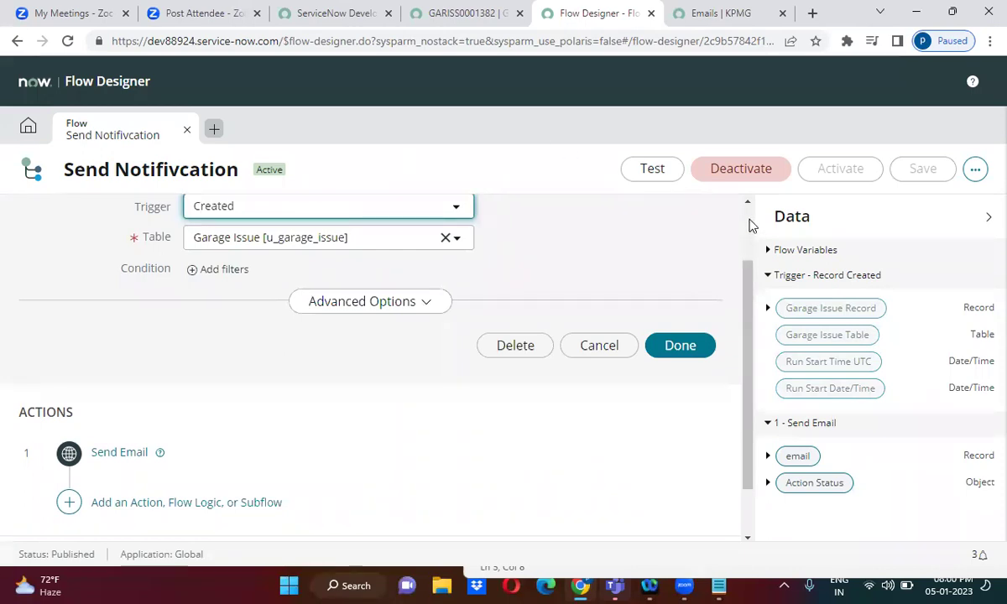
scroll(751, 223, "up", 1)
left_click(682, 427)
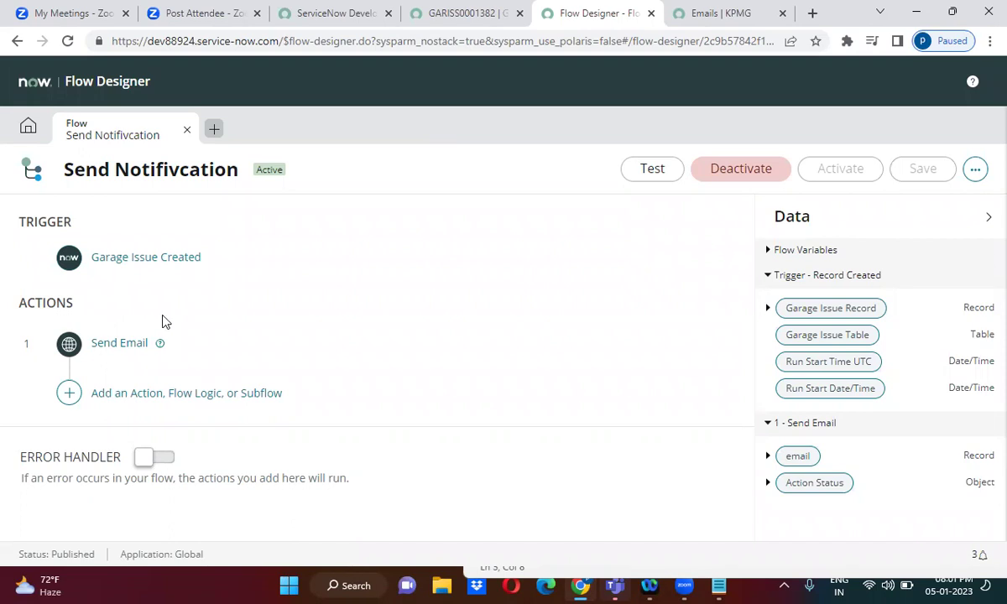
Step: Delete the Send Email action so the flow has no actions before a new step is added
left_click(69, 345)
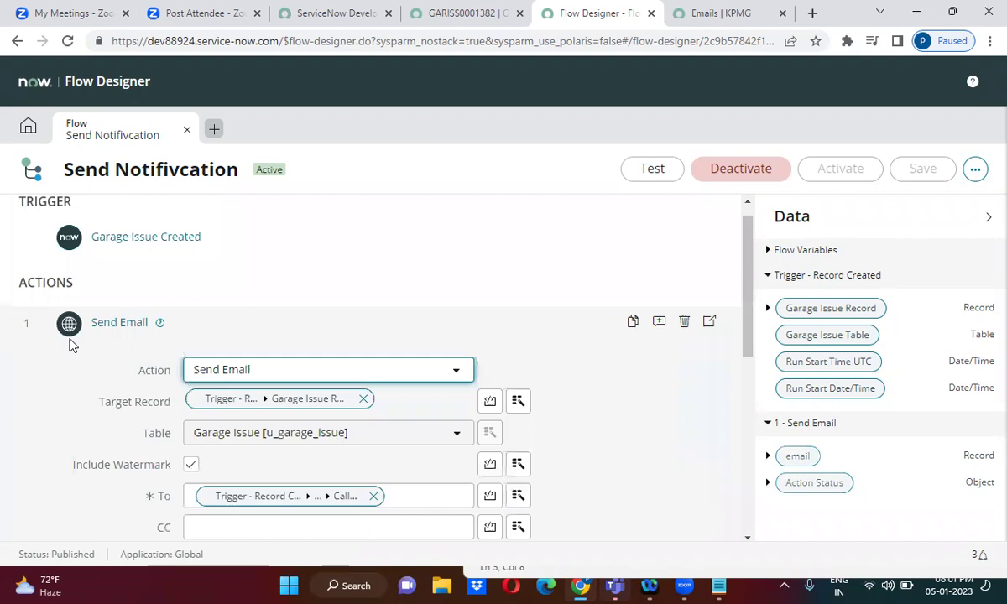
left_click(71, 334)
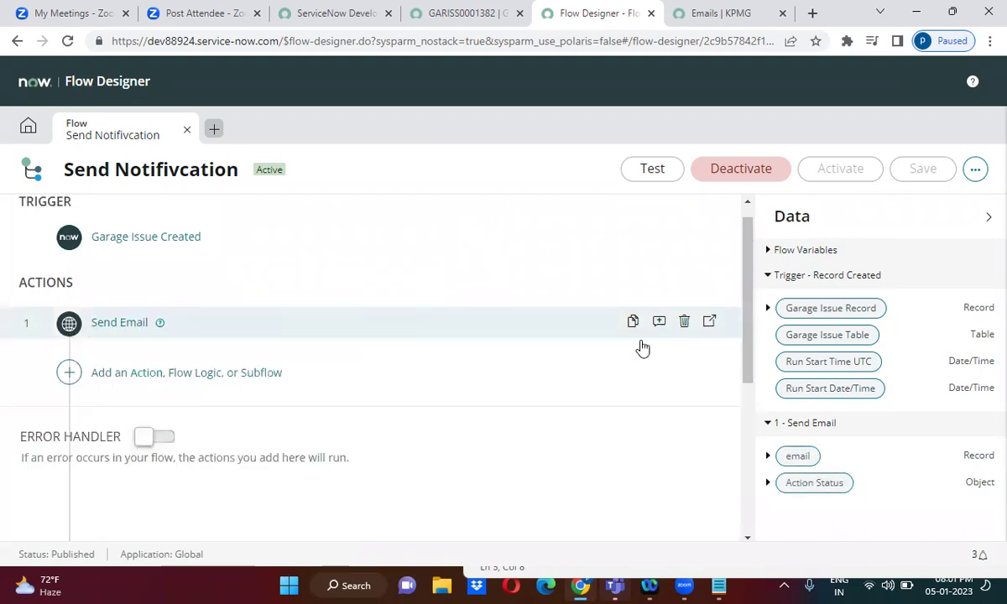
left_click(699, 344)
left_click(635, 284)
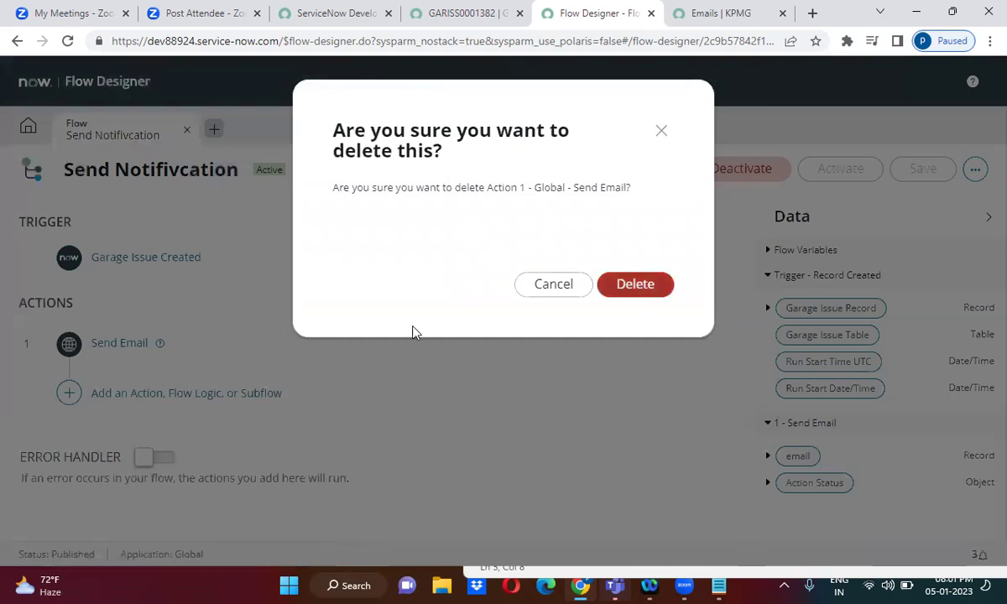
left_click(69, 344)
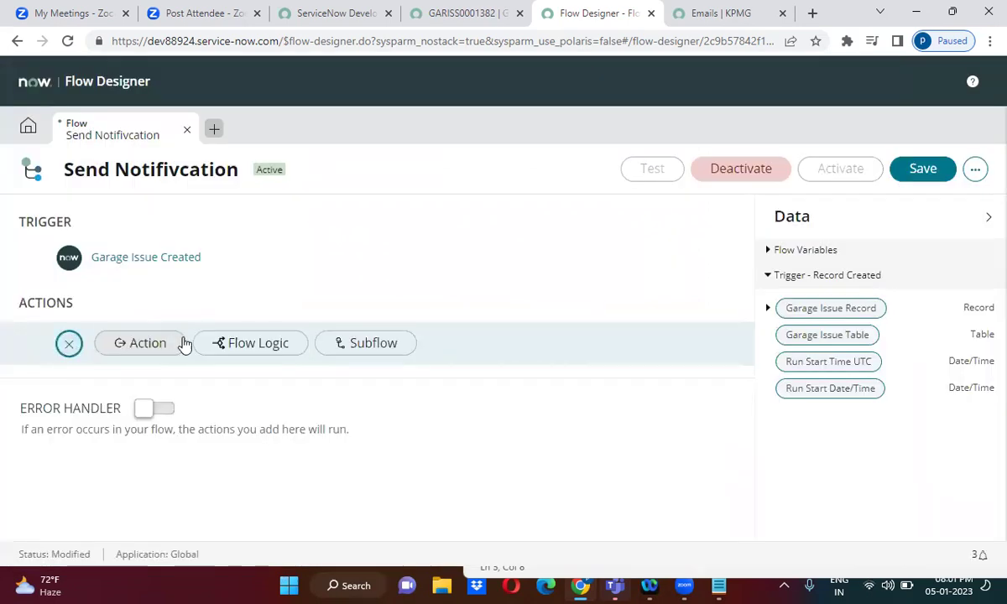
Step: Add a Flow Logic 'Wait for a duration of time' step set to 48 hours
left_click(260, 346)
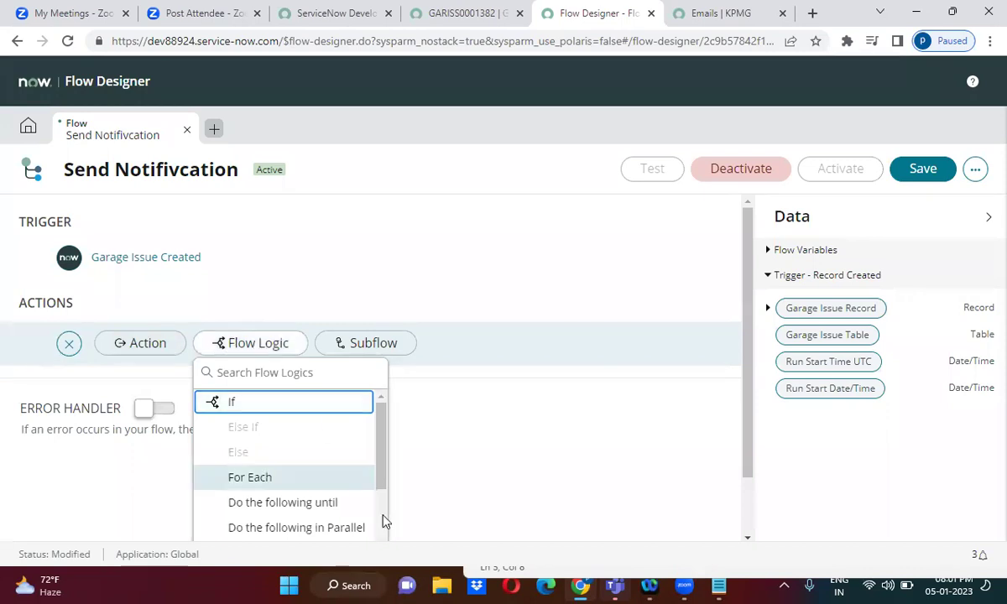
scroll(387, 501, "down", 3)
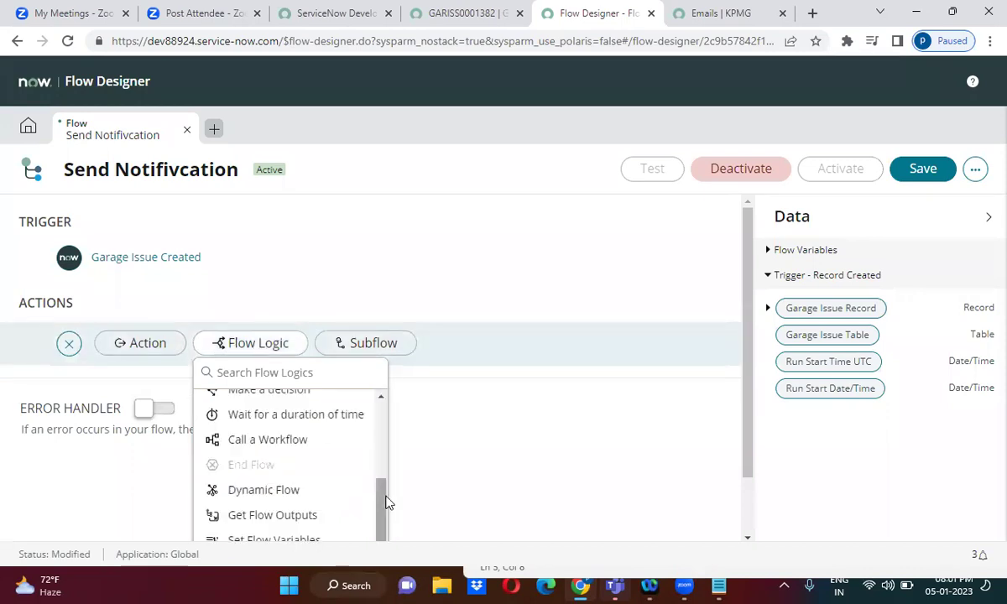
left_click(310, 423)
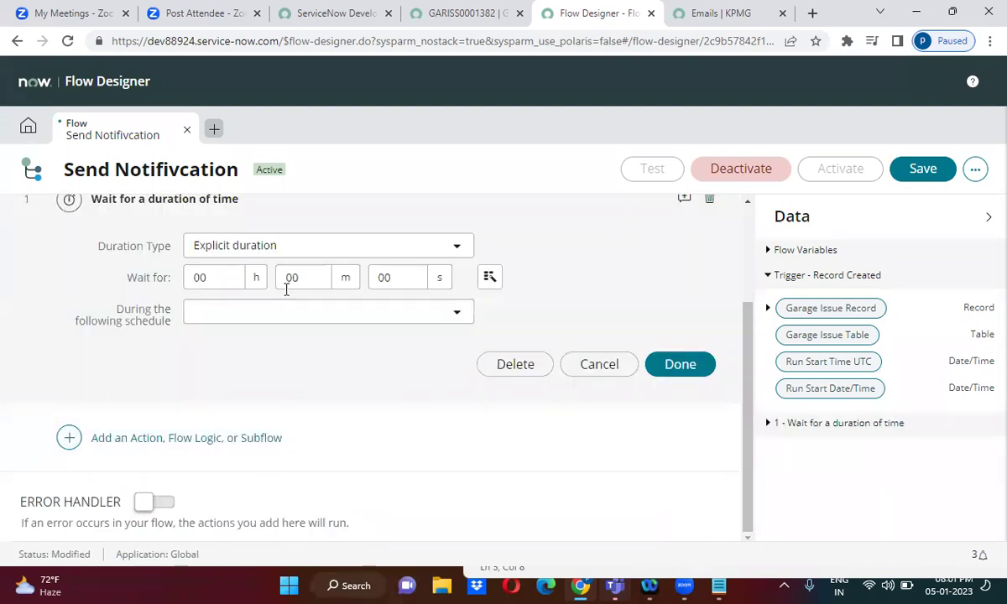
left_click(208, 276)
key("BackSpace")
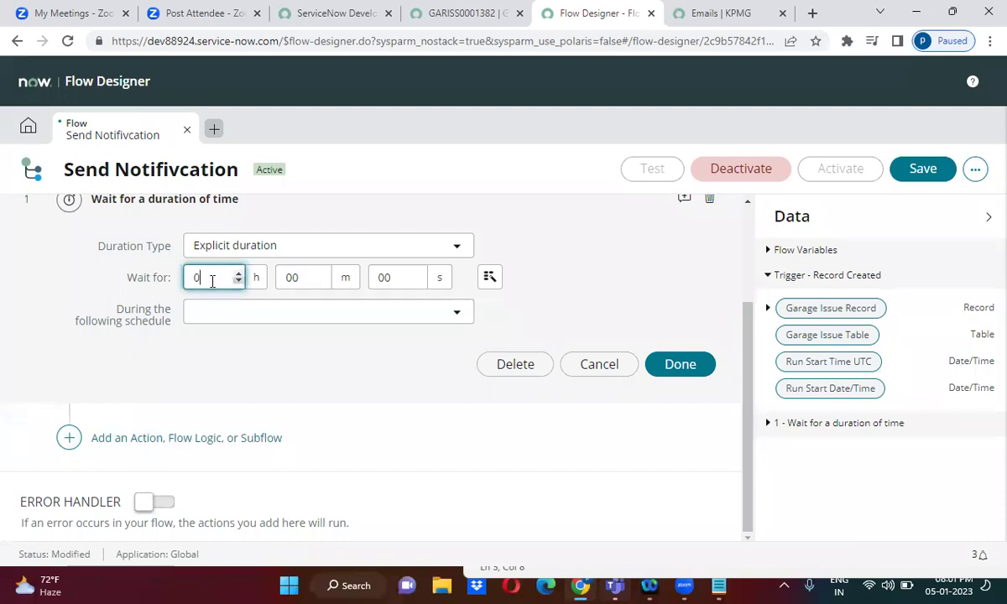
key("BackSpace")
type("48")
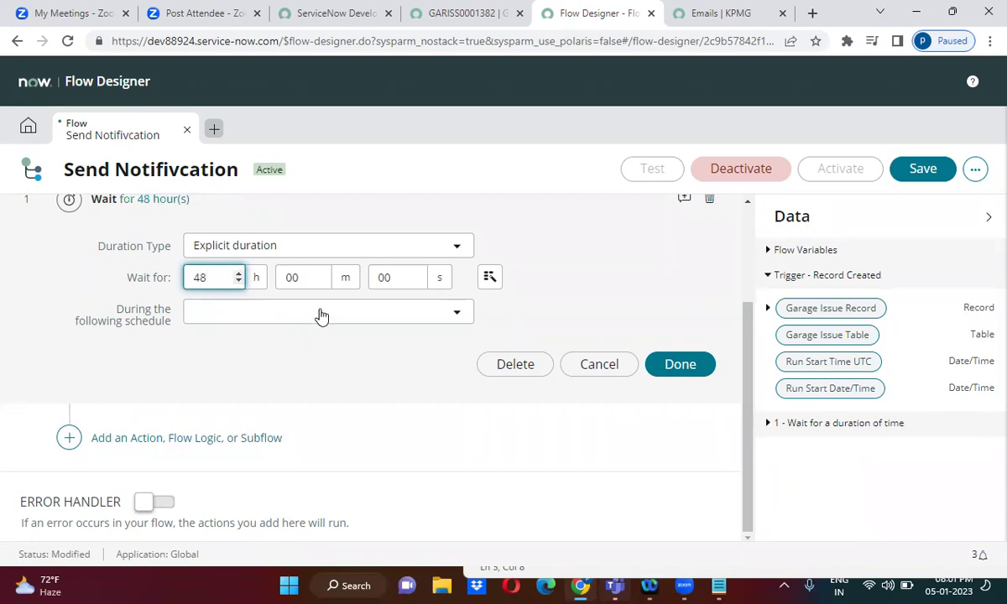
left_click(299, 365)
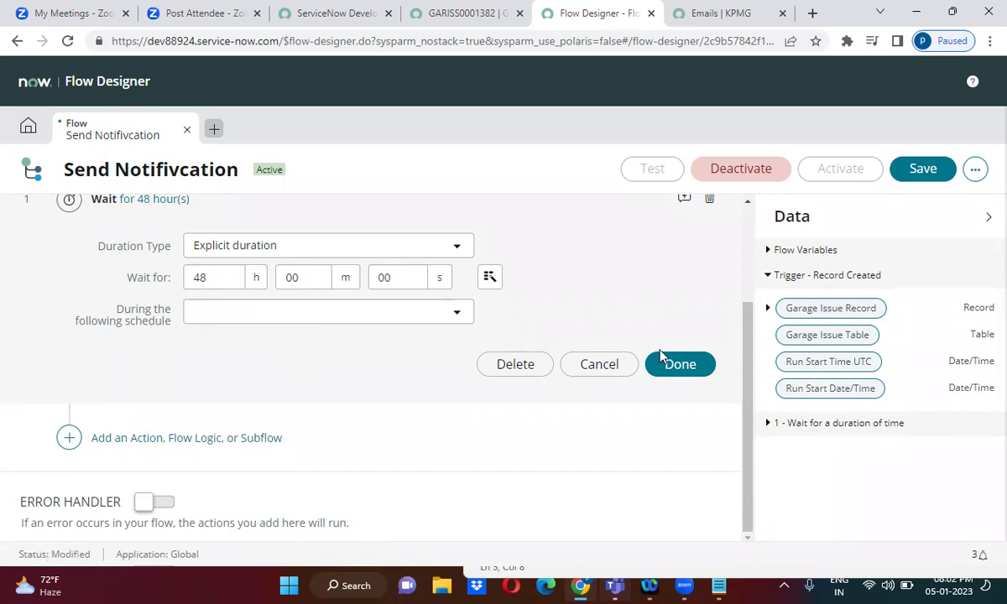
left_click(684, 369)
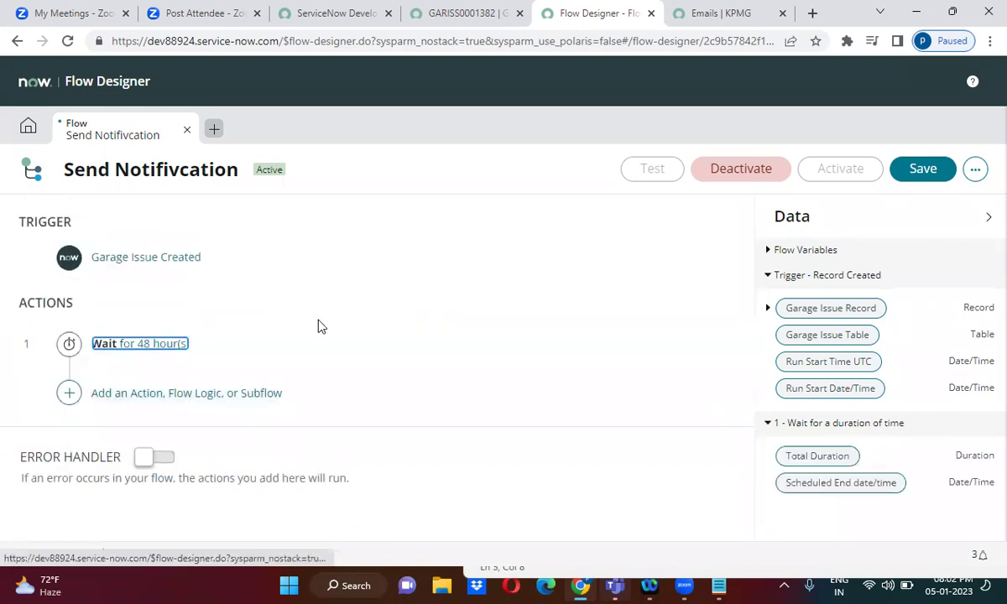
Step: Add a Create Record action after the wait, targeting the Gaurage Task [u_gaurage_task] table
left_click(69, 393)
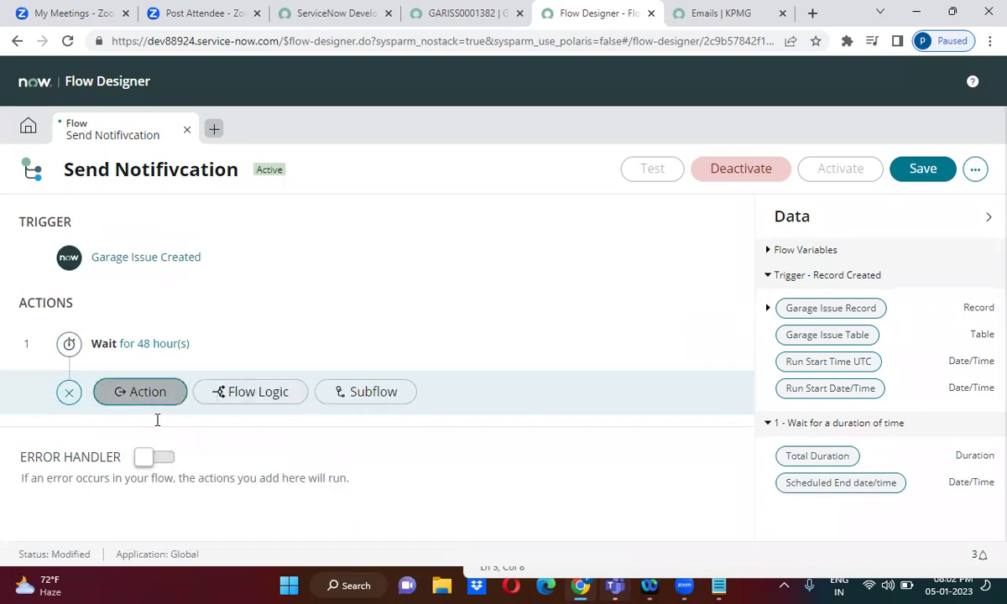
left_click(155, 403)
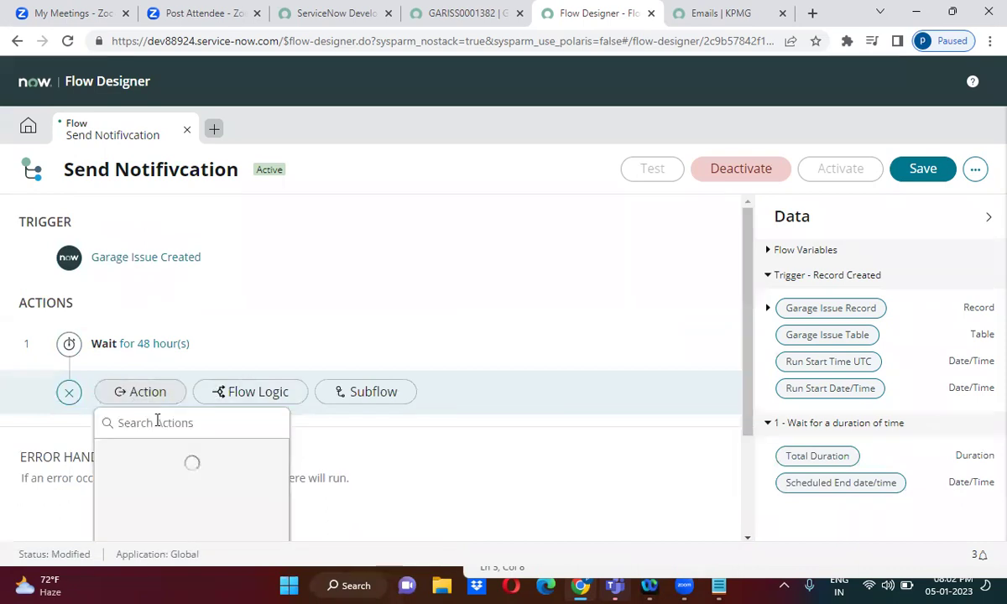
type("create se")
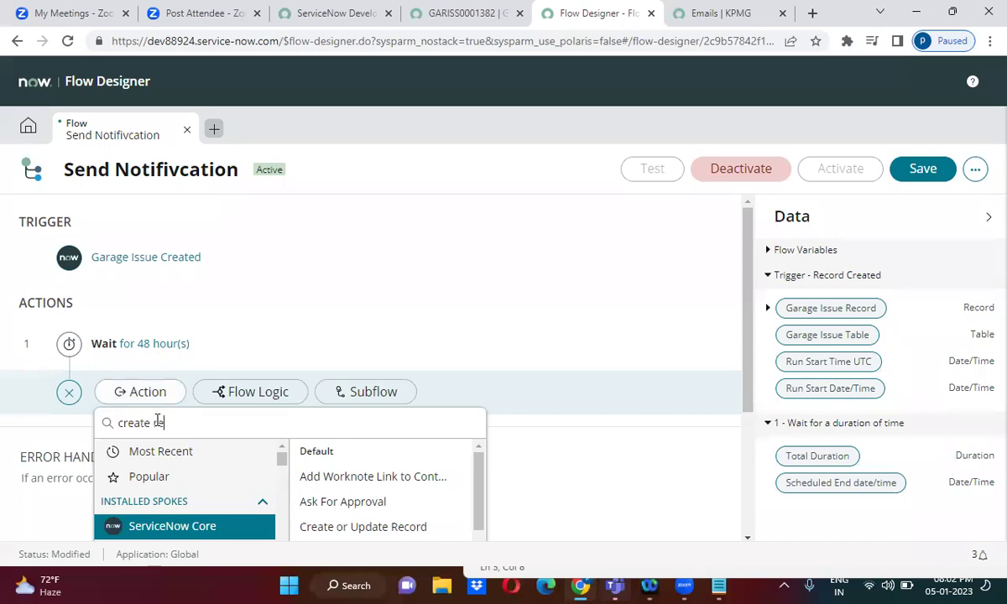
key("BackSpace")
key("BackSpace")
type("rec")
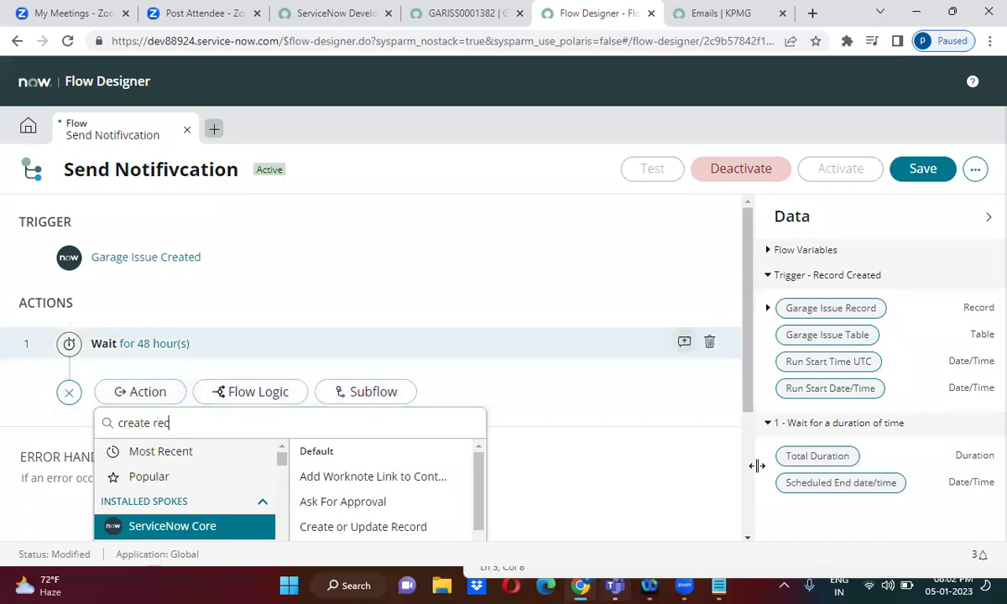
scroll(699, 425, "down", 1)
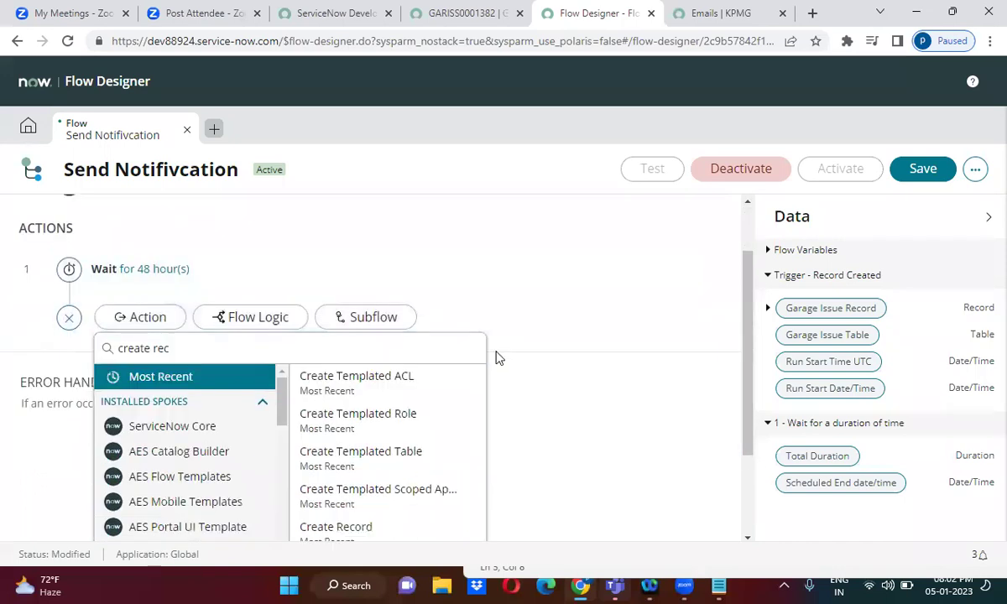
scroll(400, 411, "down", 2)
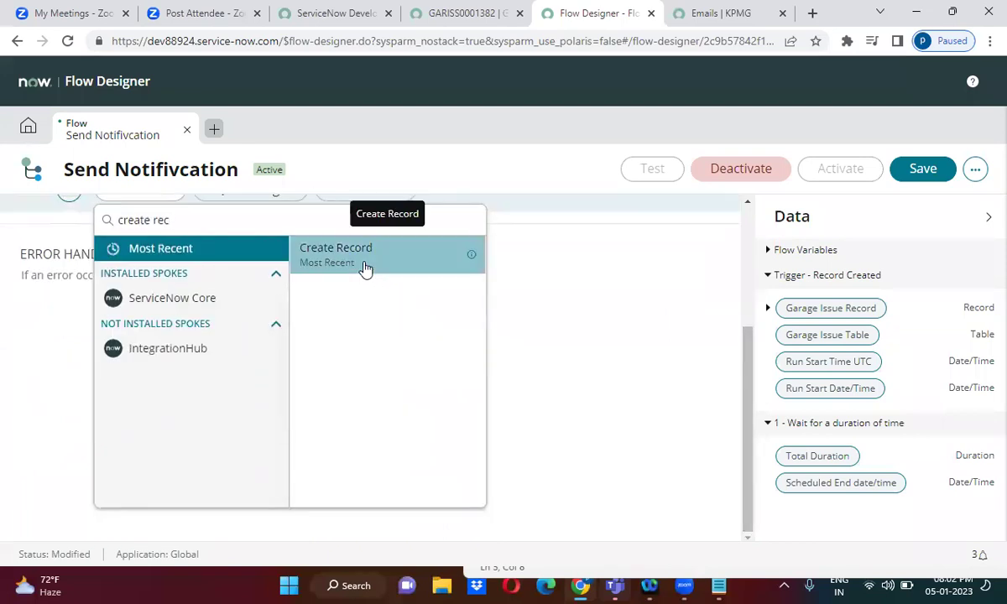
left_click(365, 267)
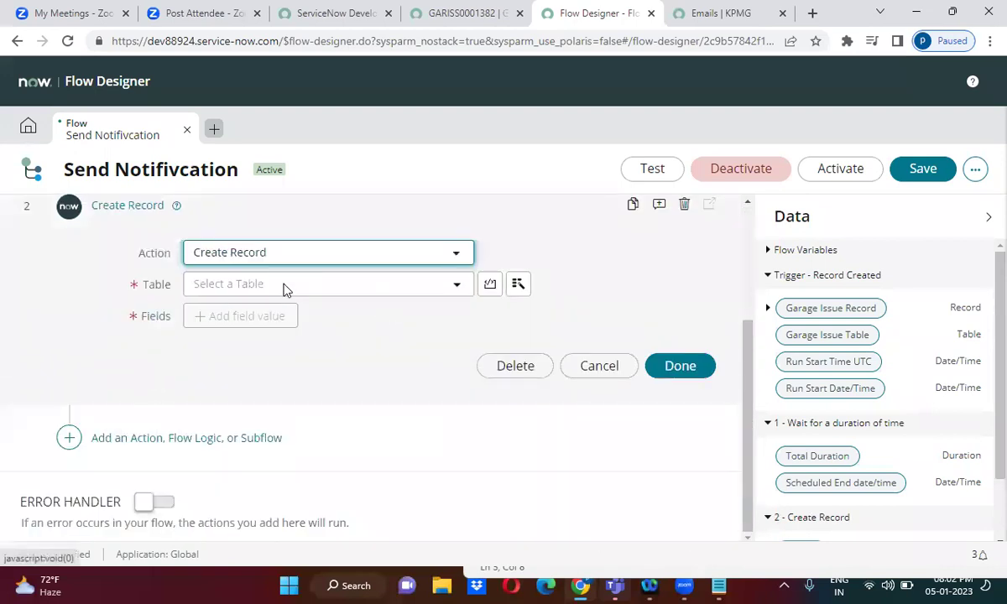
left_click(283, 289)
type("g")
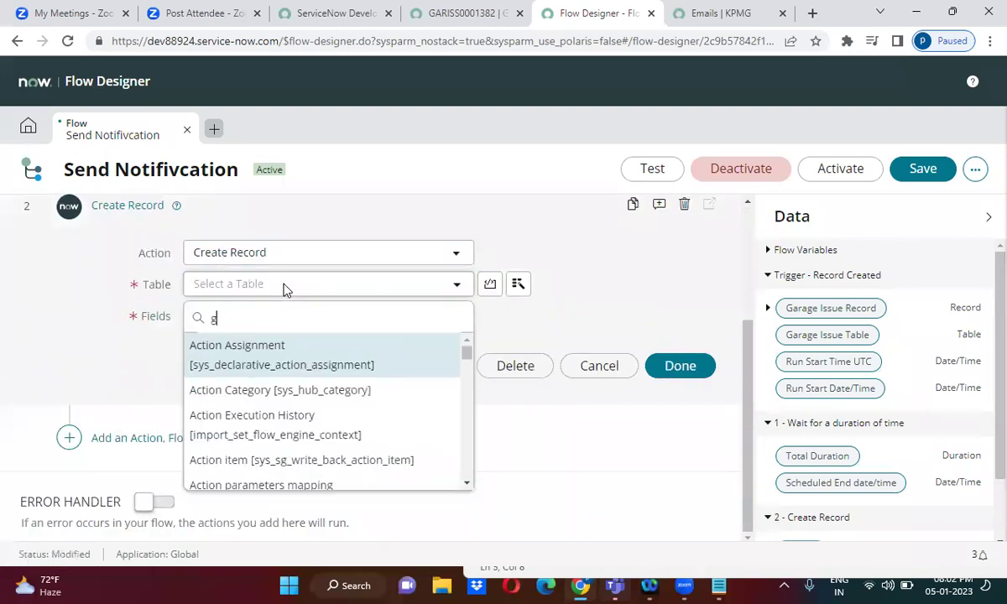
type("a")
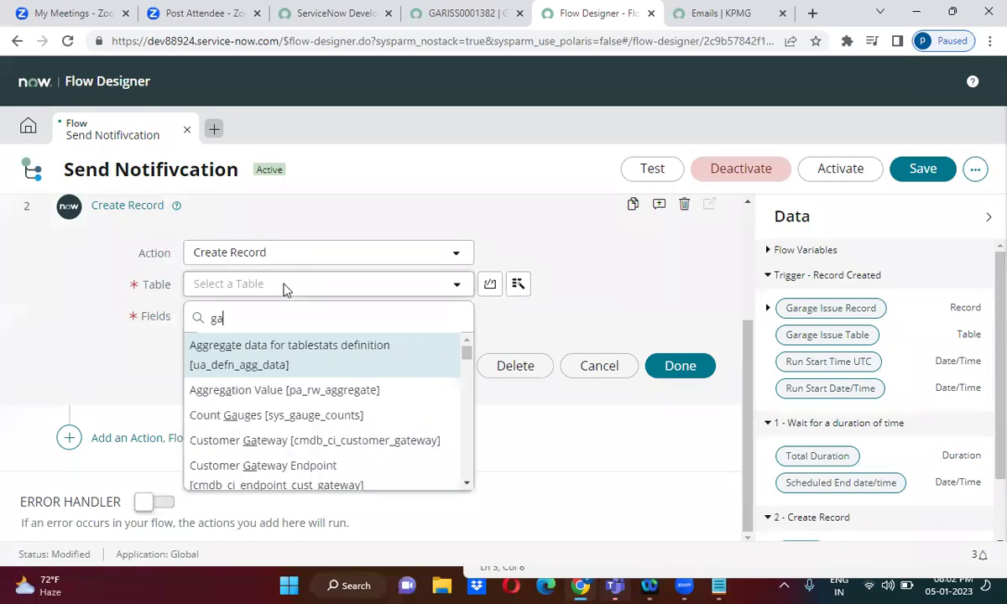
type("ur")
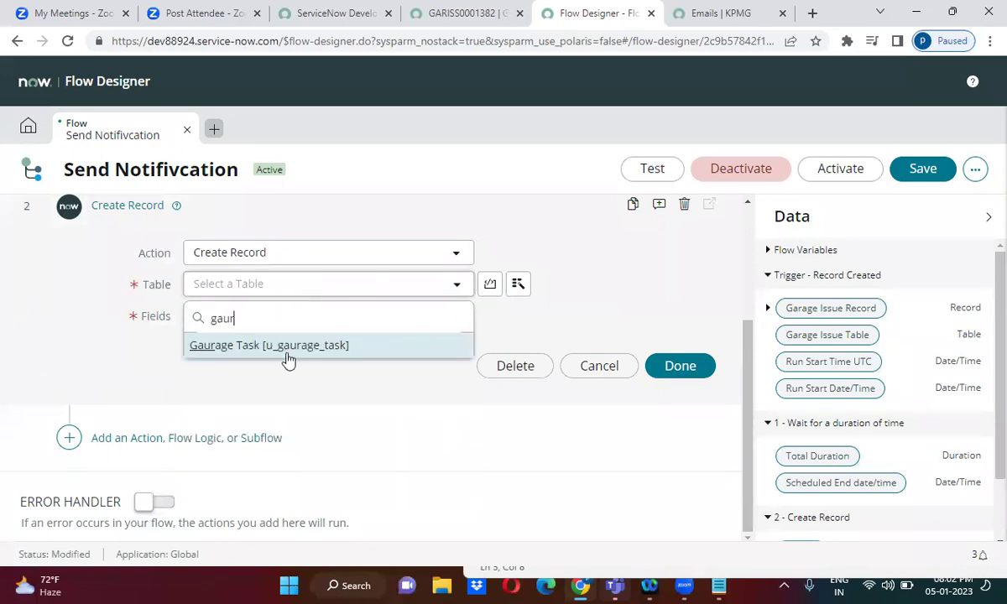
left_click(287, 354)
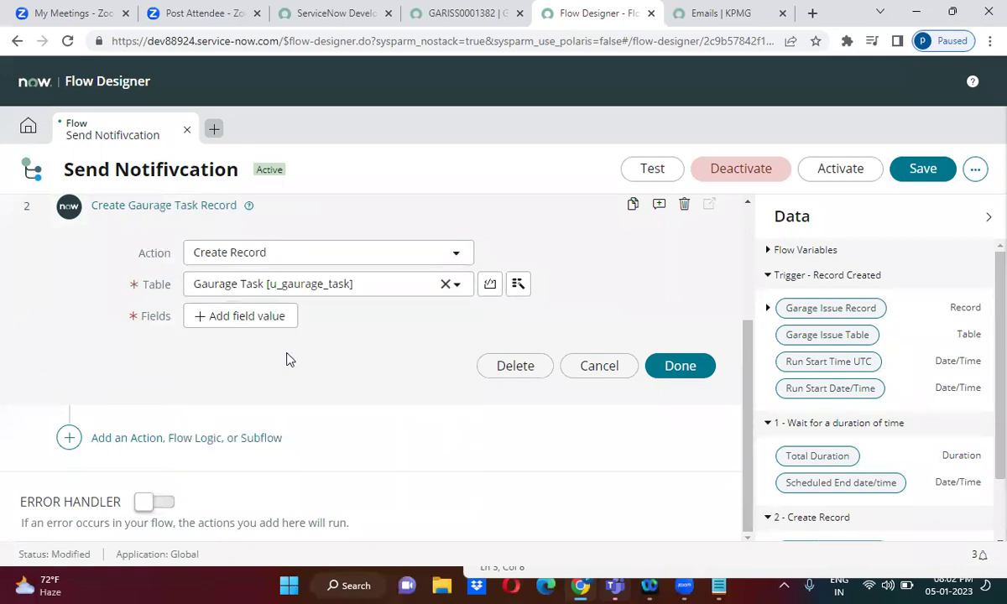
Step: Add a Short Description field value filled with the Garage Issue Record's Short Description pill
left_click(225, 319)
left_click(236, 317)
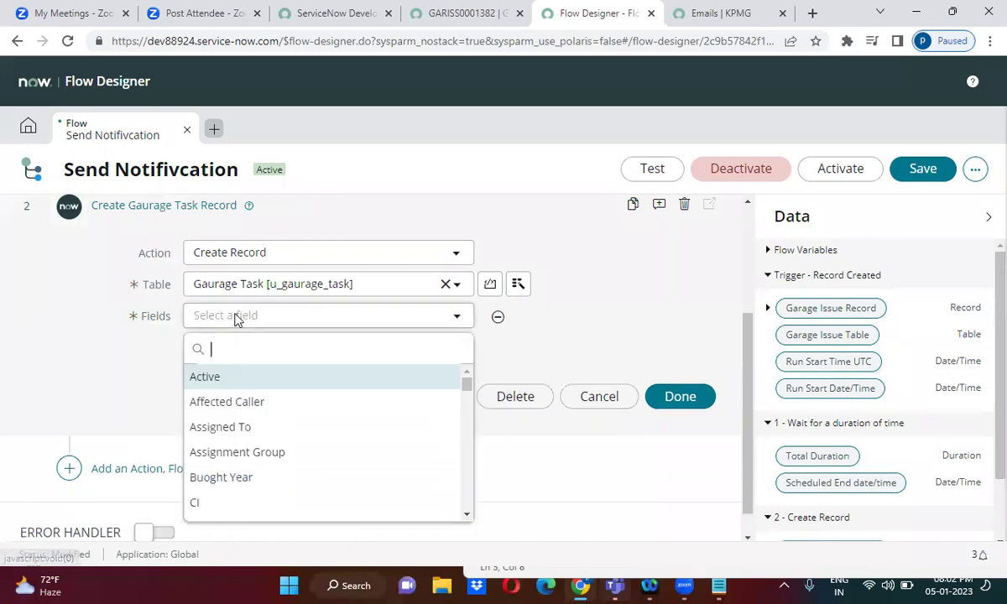
type("short")
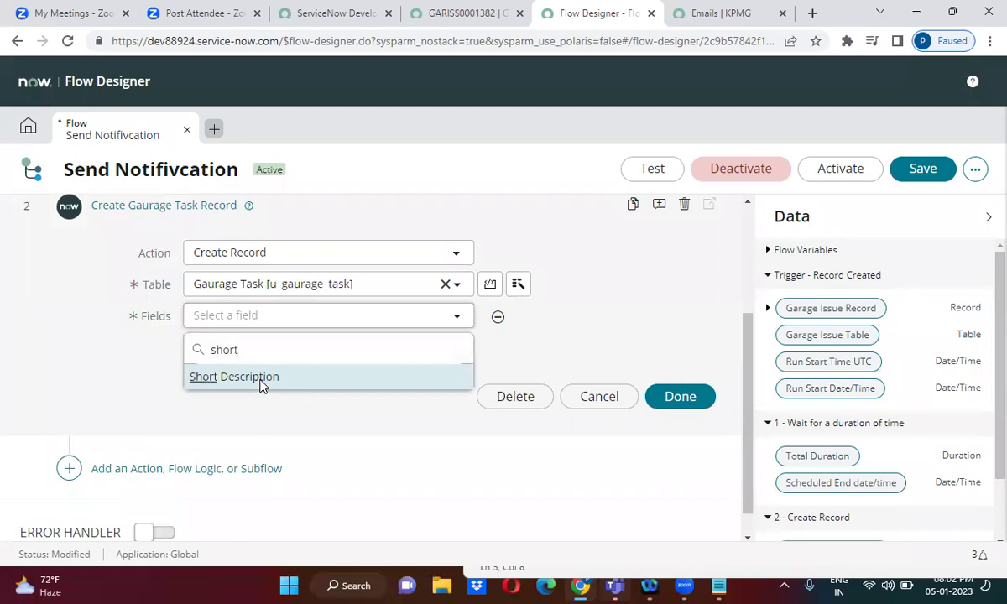
key("Return")
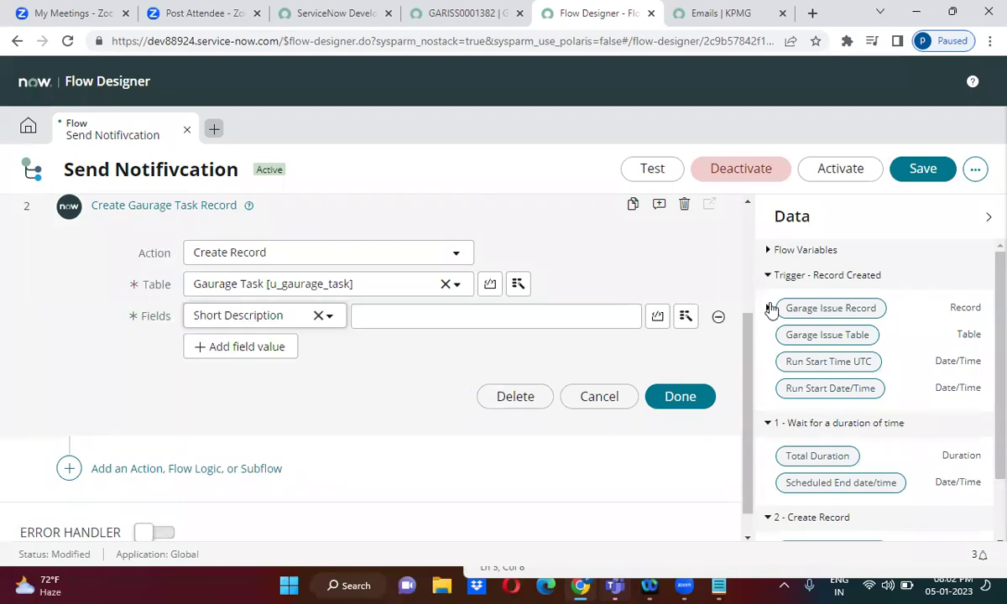
left_click(768, 309)
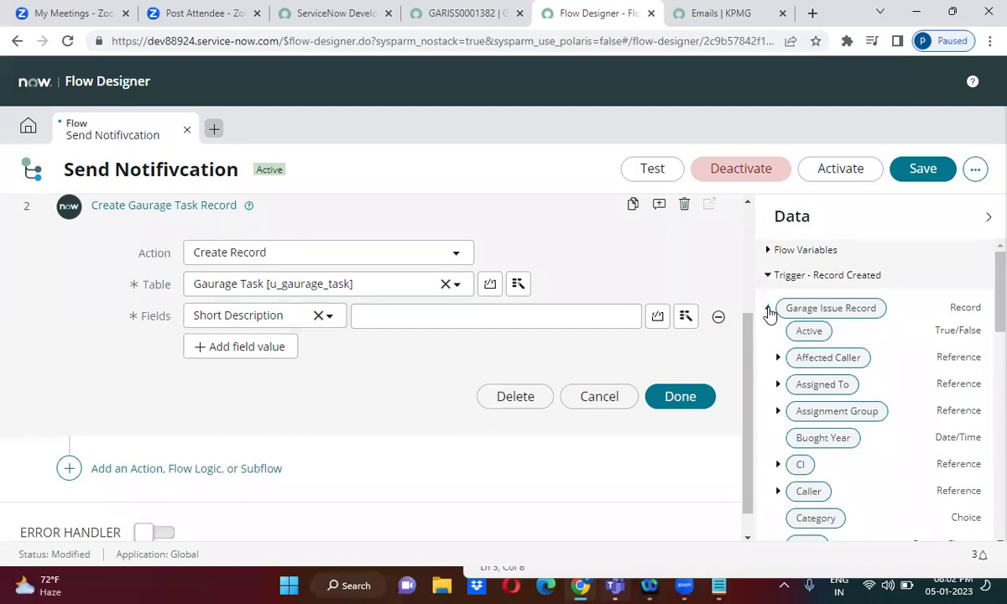
scroll(983, 308, "down", 6)
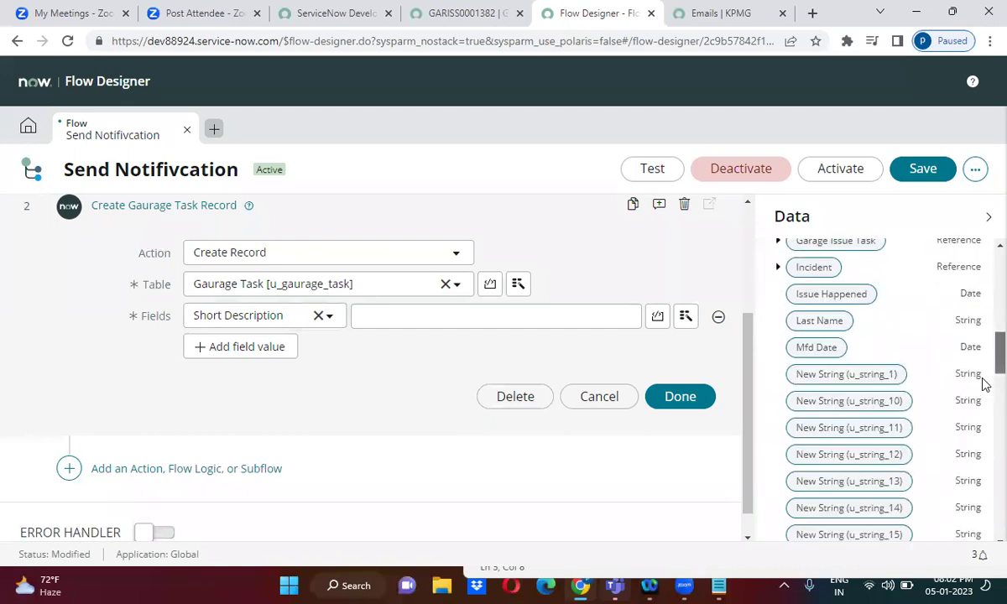
scroll(961, 413, "down", 3)
scroll(949, 433, "down", 5)
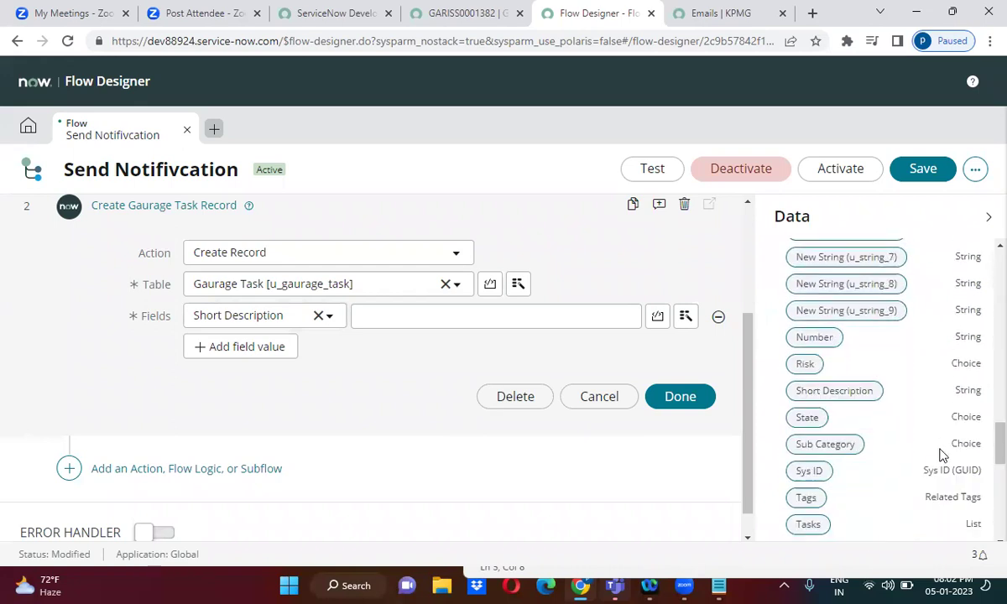
left_click_drag(843, 397, 479, 319)
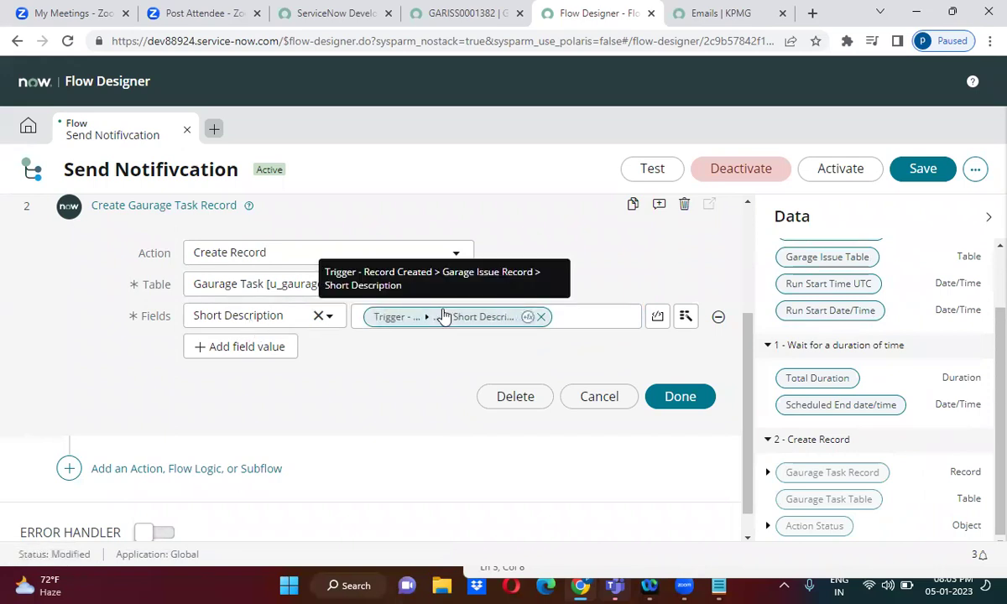
Step: Add a Caller field value mapped to the Garage Issue Record's Caller pill
left_click(253, 344)
left_click(255, 353)
type("v")
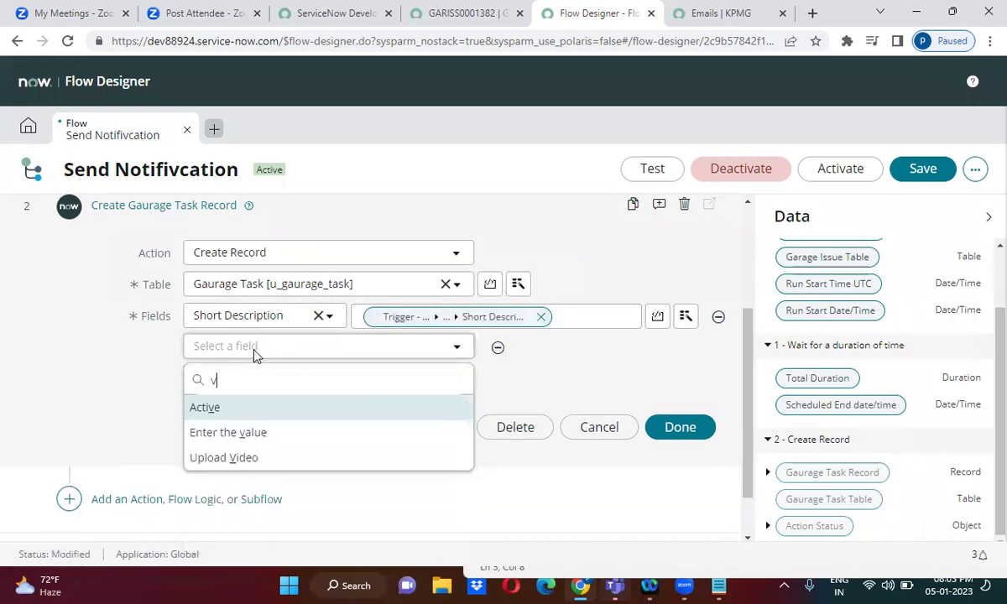
key("BackSpace")
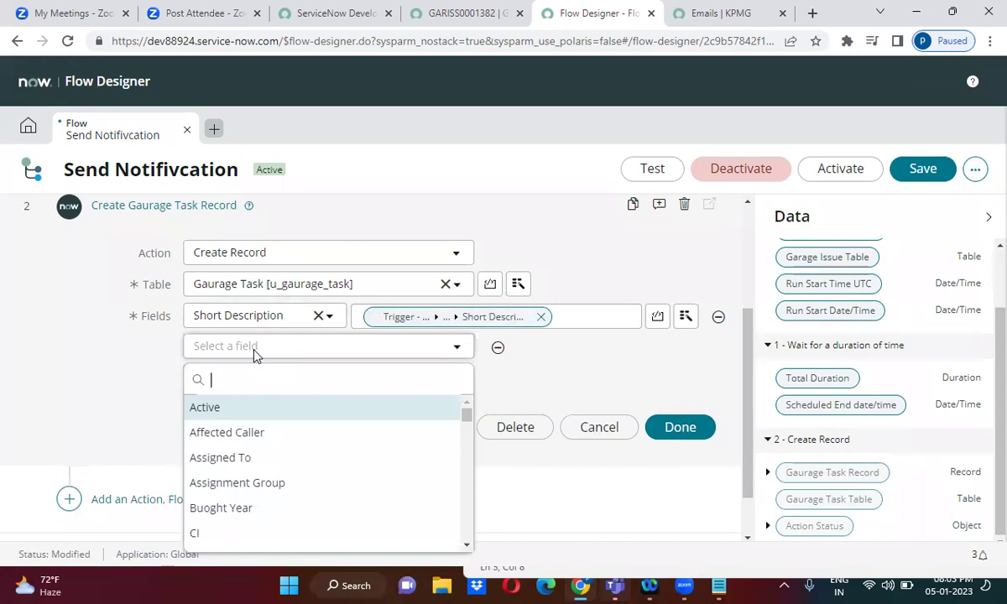
type("call")
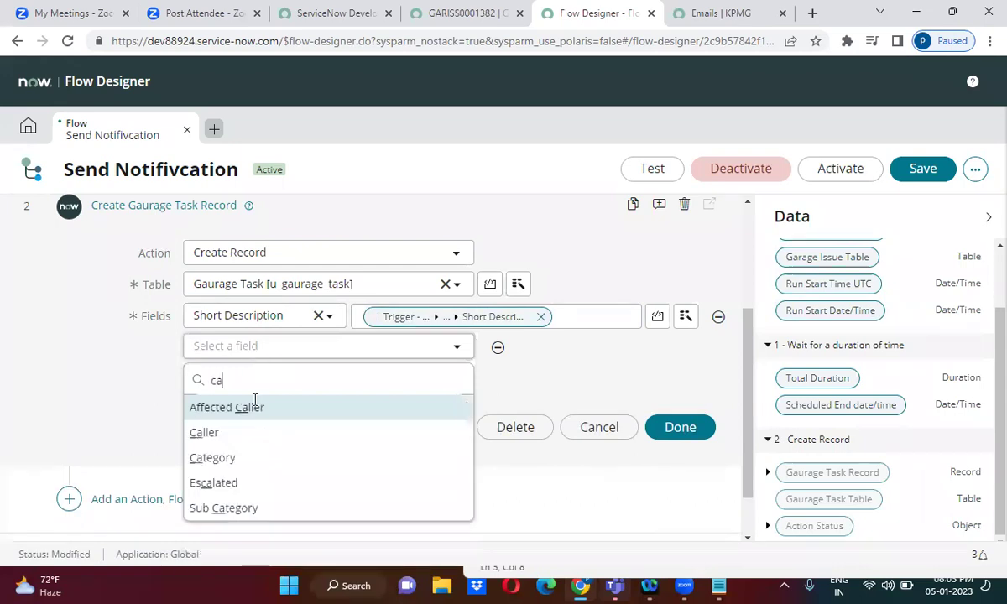
left_click(248, 442)
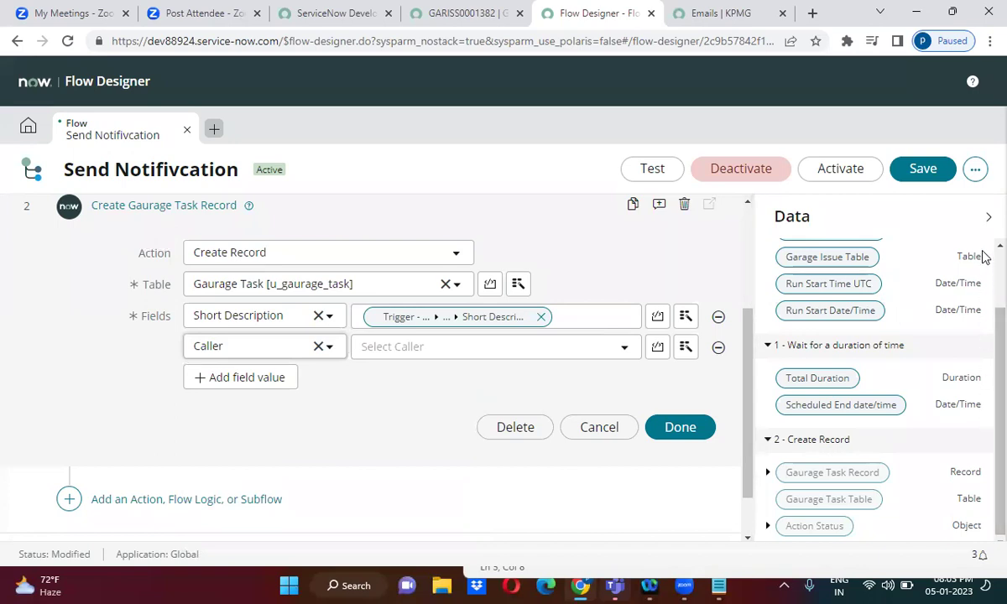
scroll(984, 260, "up", 2)
scroll(966, 276, "up", 1)
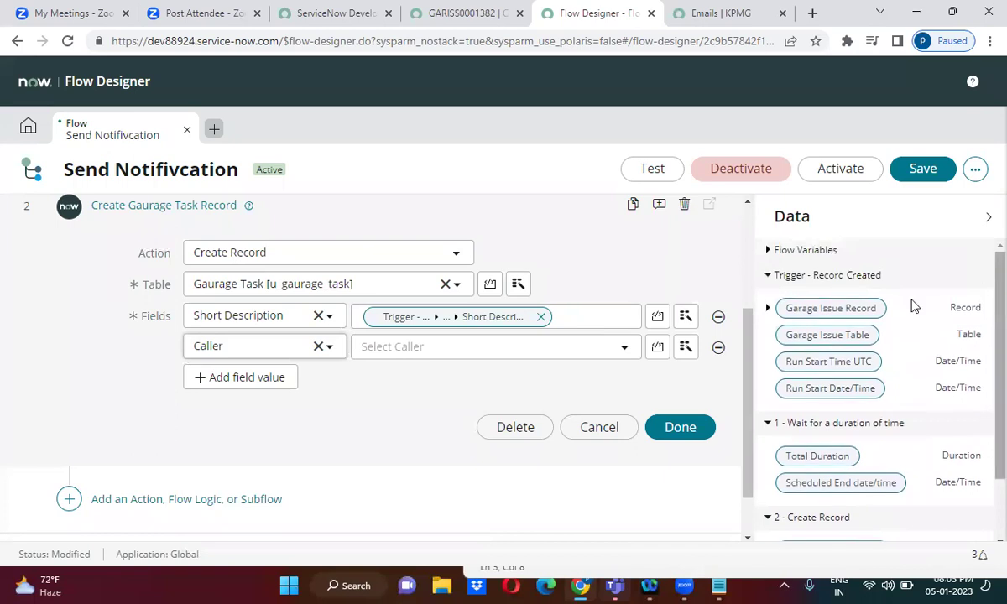
left_click(768, 309)
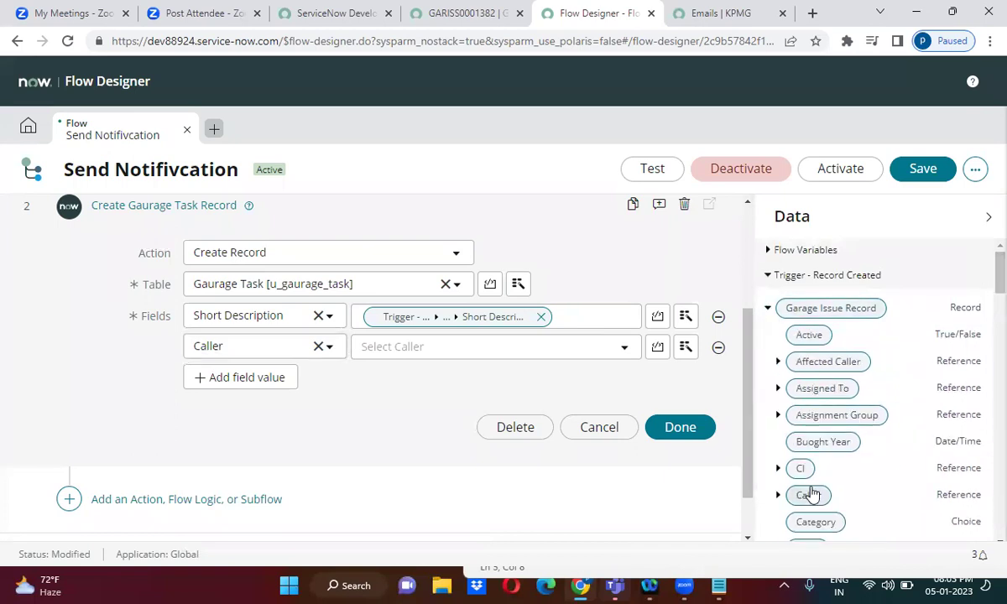
left_click_drag(808, 495, 537, 348)
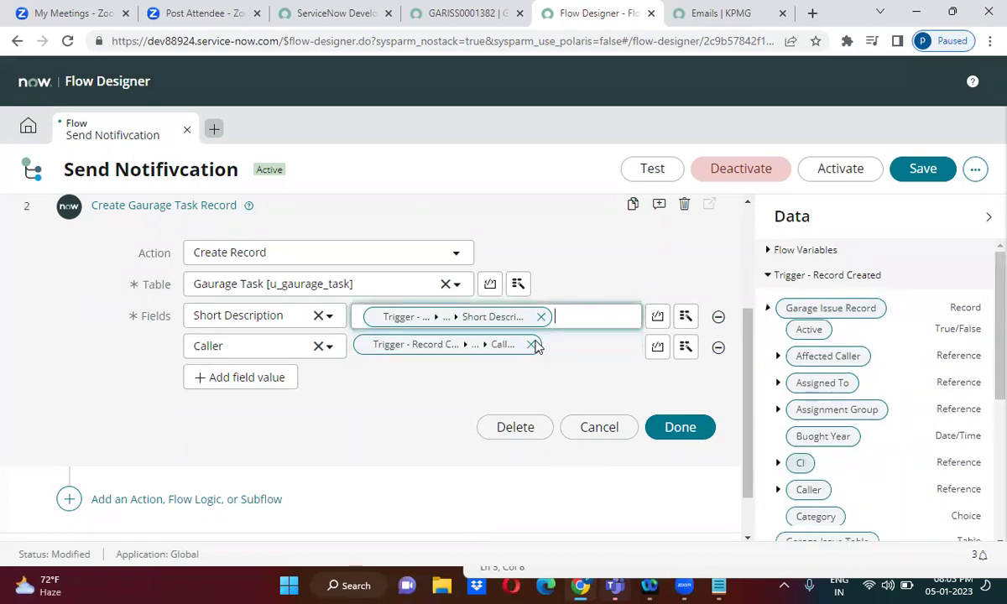
Step: Add an Affected Caller field value mapped to the trigger record's Affected Caller
left_click(235, 376)
left_click(222, 380)
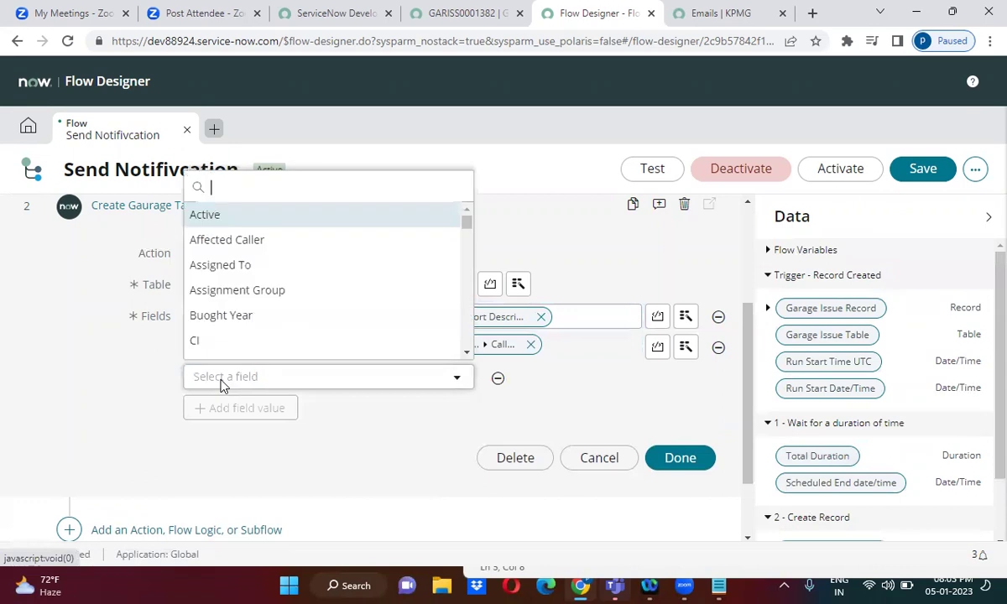
type("aff")
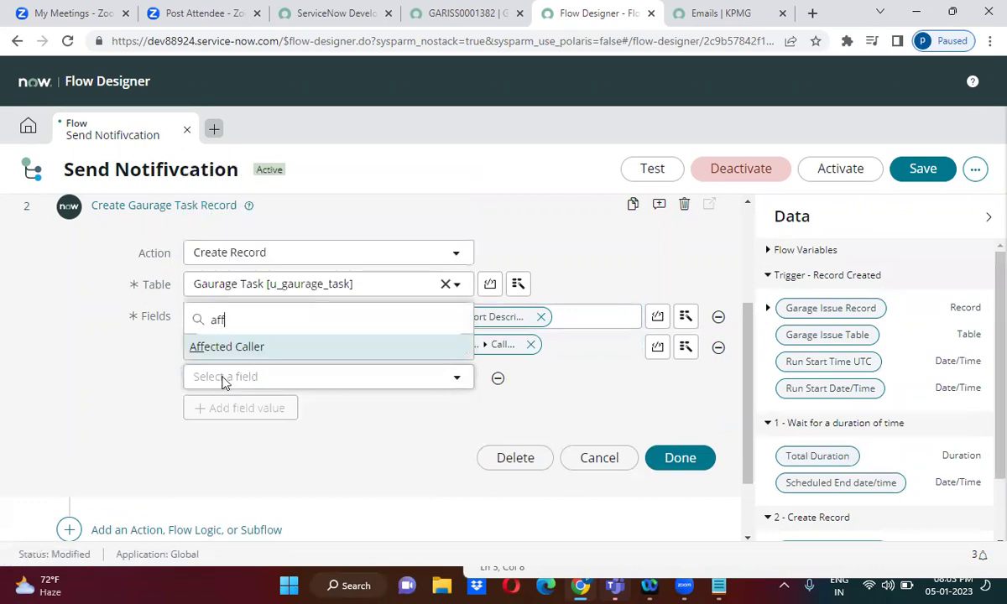
left_click(287, 346)
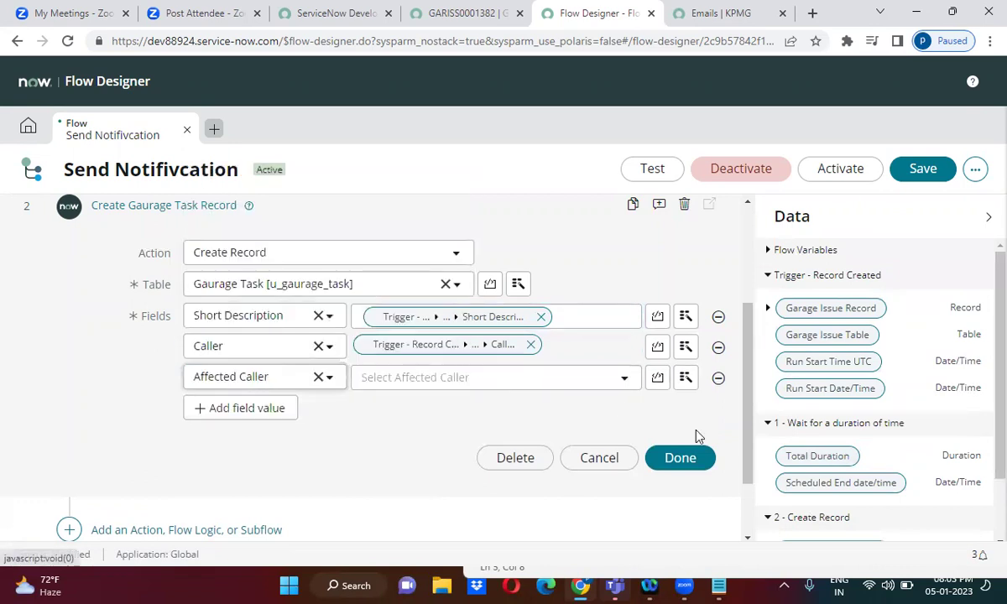
left_click(768, 309)
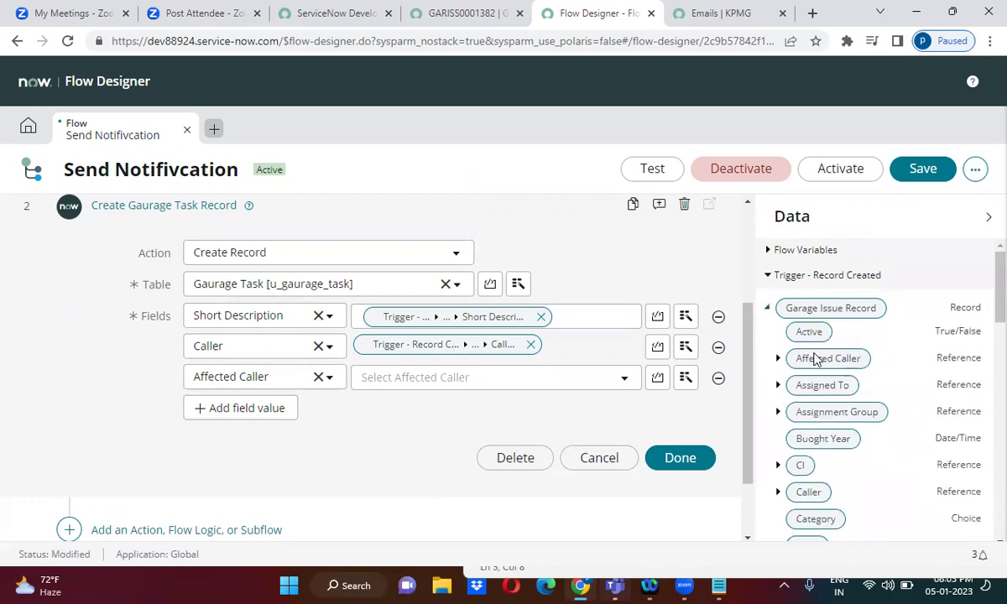
left_click_drag(831, 372, 513, 383)
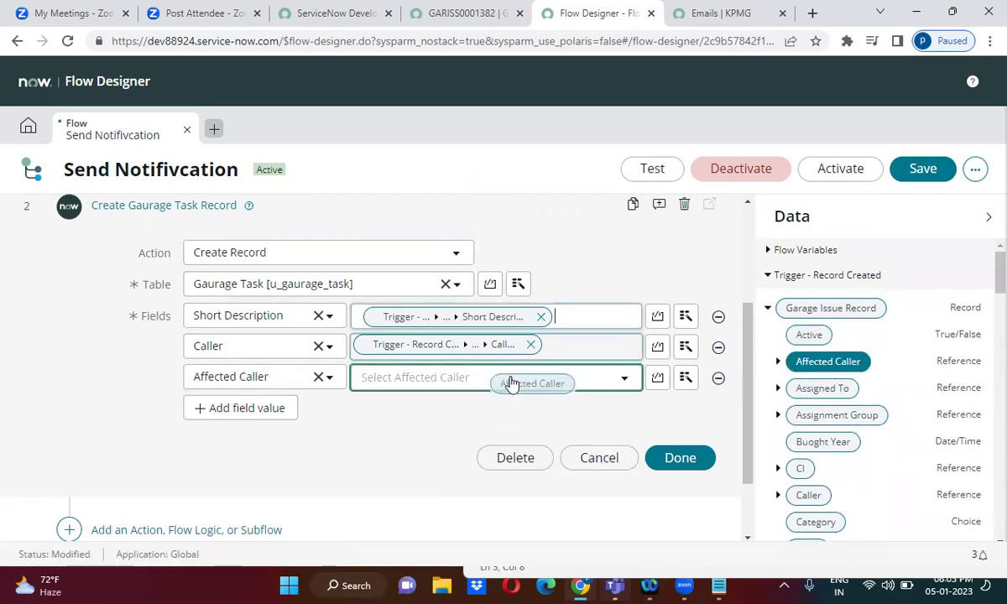
Step: Add a Watch List field value mapped to the trigger record's Watch List
left_click(224, 407)
left_click(282, 405)
type("w")
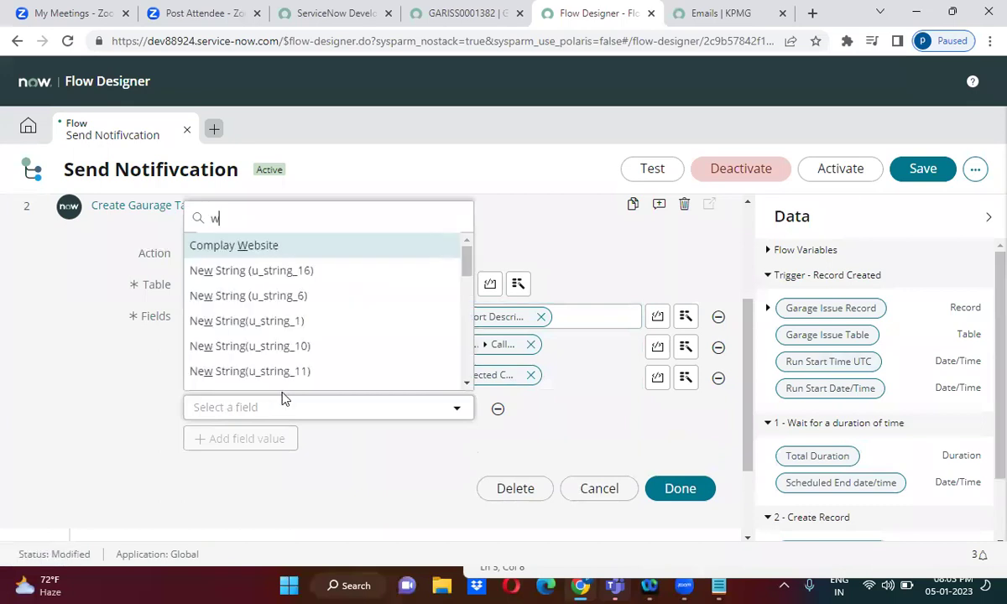
type("a")
left_click(281, 379)
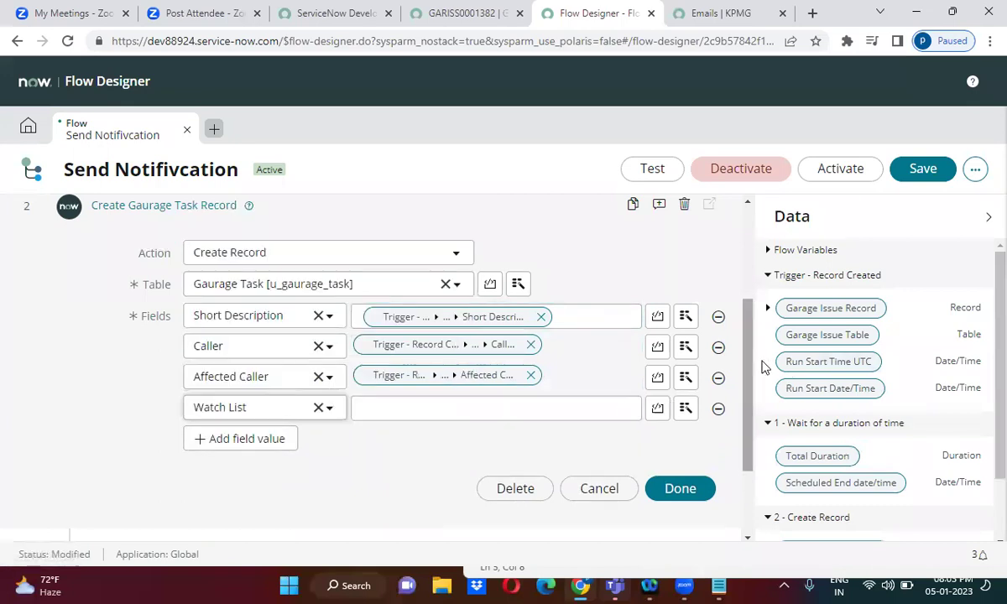
left_click(767, 308)
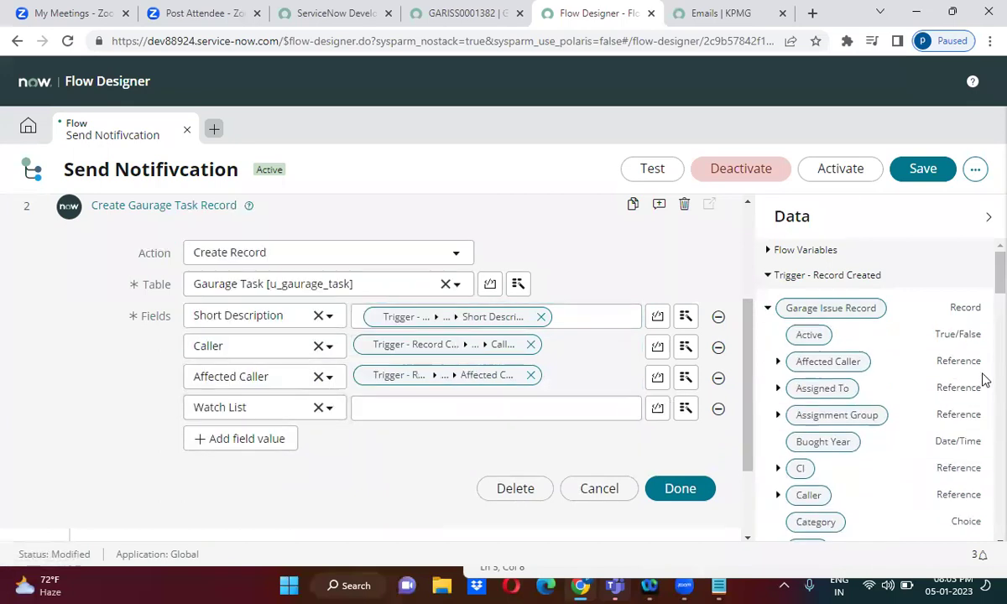
scroll(984, 441, "down", 3)
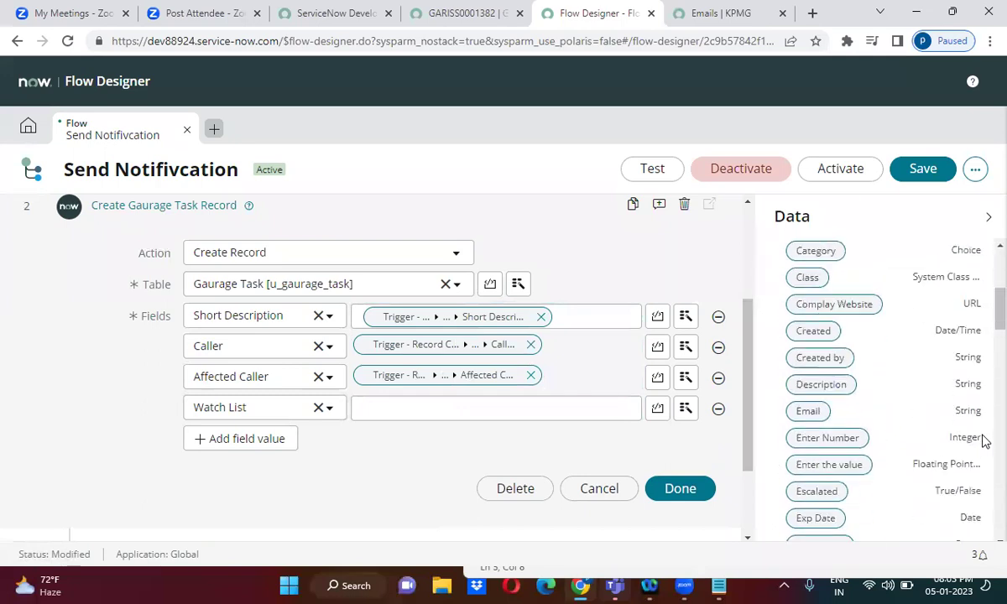
scroll(984, 440, "down", 10)
scroll(984, 460, "down", 3)
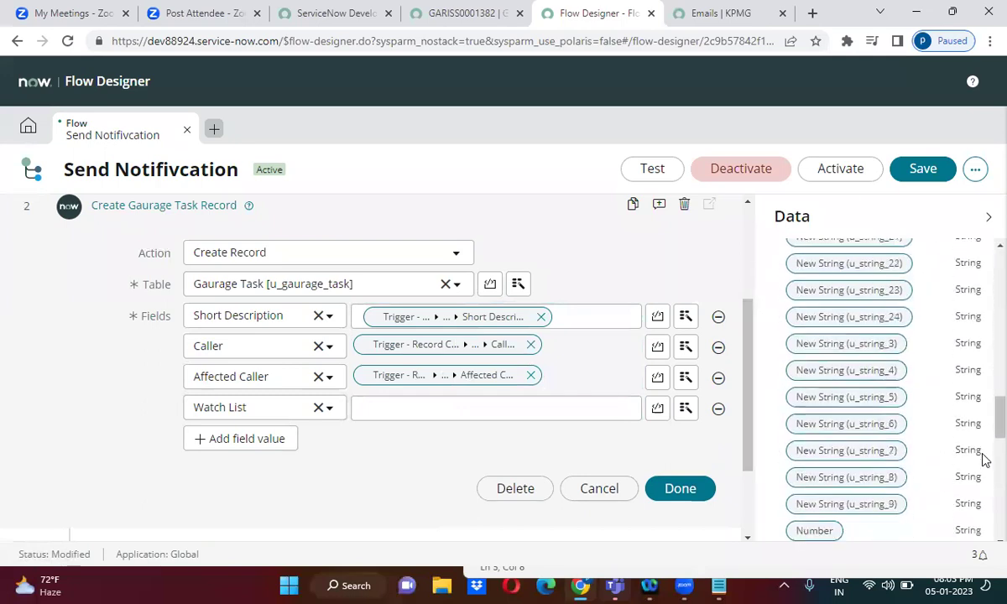
scroll(984, 460, "down", 3)
scroll(983, 459, "down", 2)
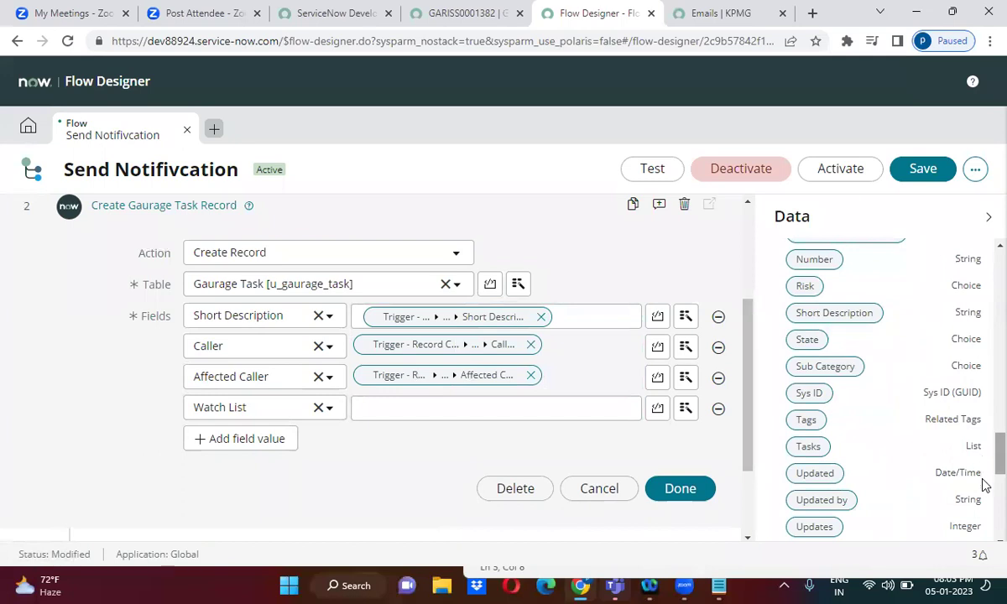
scroll(983, 474, "down", 4)
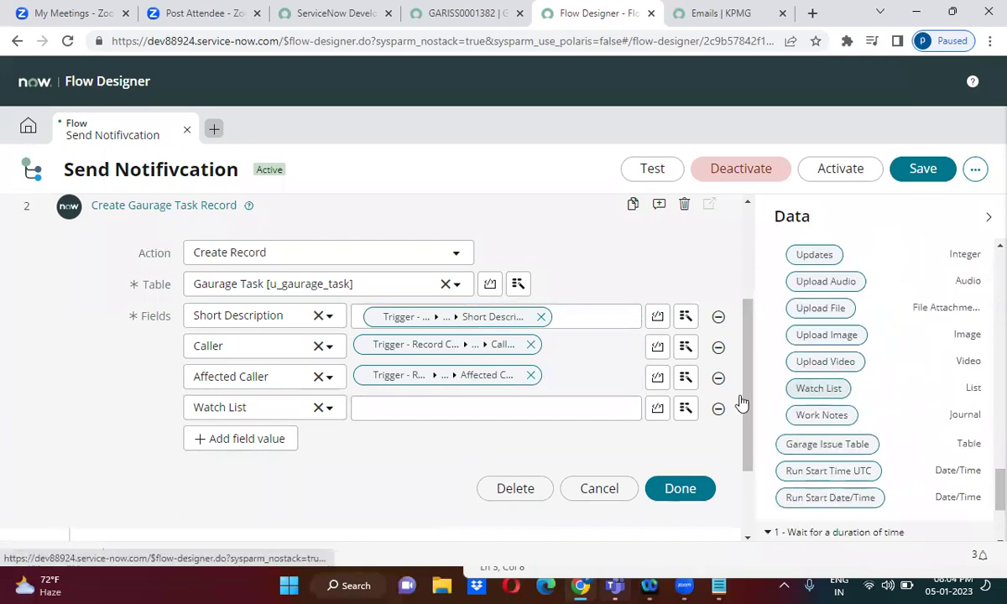
left_click_drag(742, 404, 513, 412)
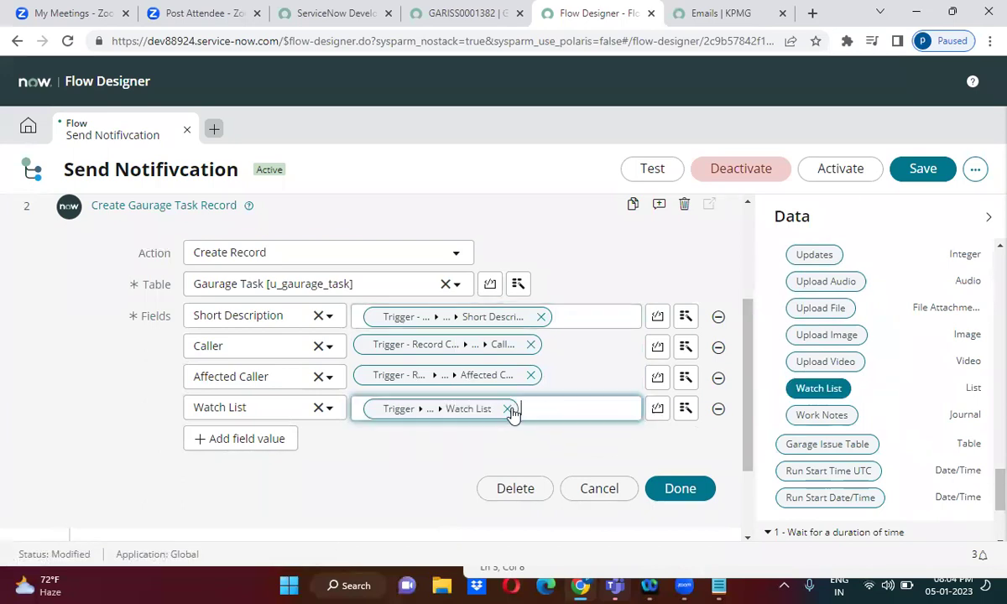
Step: Close the Create Record editor, save the flow, and confirm activation
left_click(679, 489)
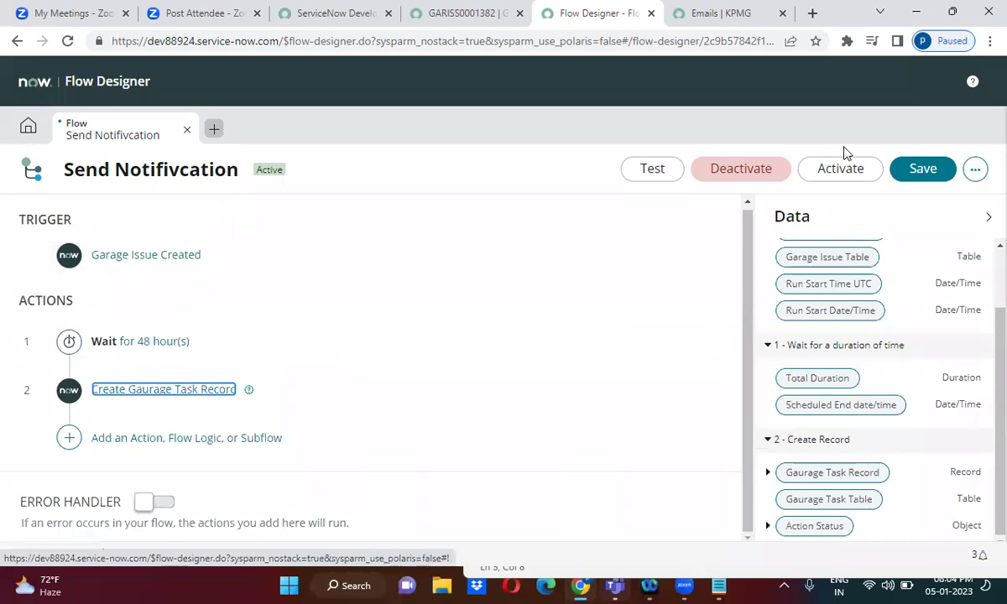
left_click(927, 171)
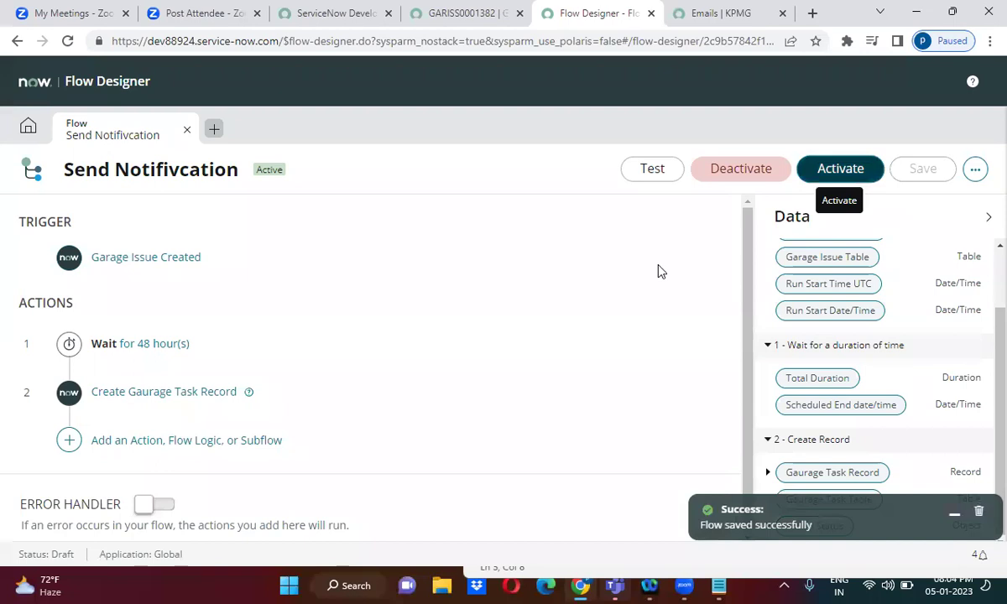
left_click(840, 169)
left_click(631, 285)
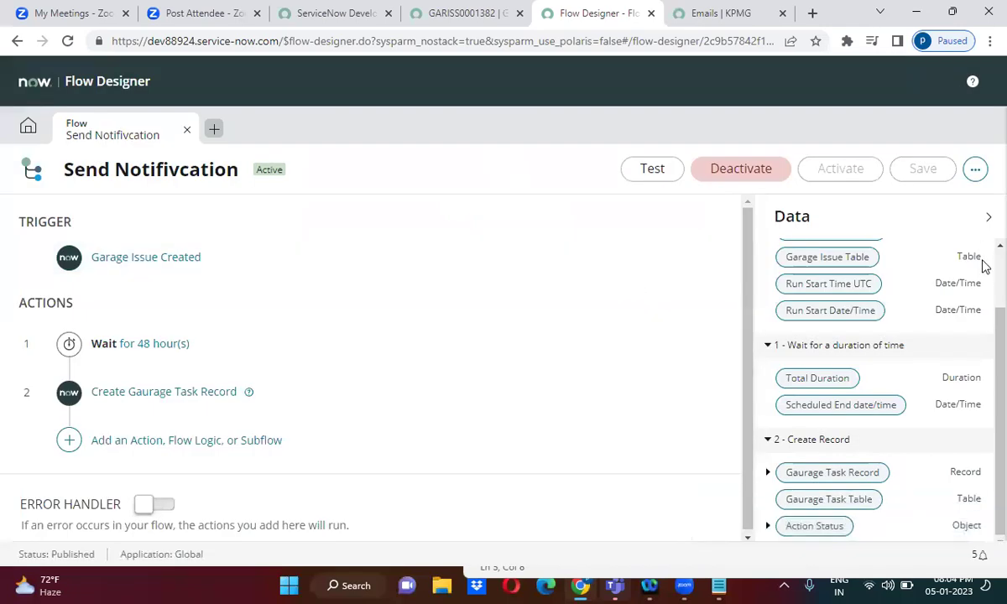
scroll(982, 265, "up", 2)
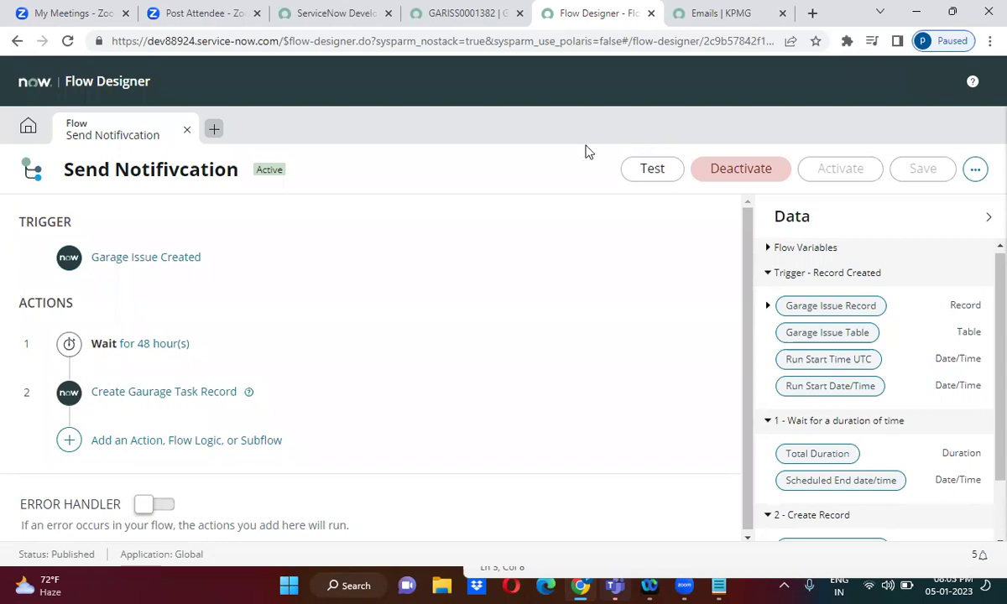
Step: Replace the Watch List mapping with Trigger - Record Created > Garage Issue Record > Watch List
left_click(70, 392)
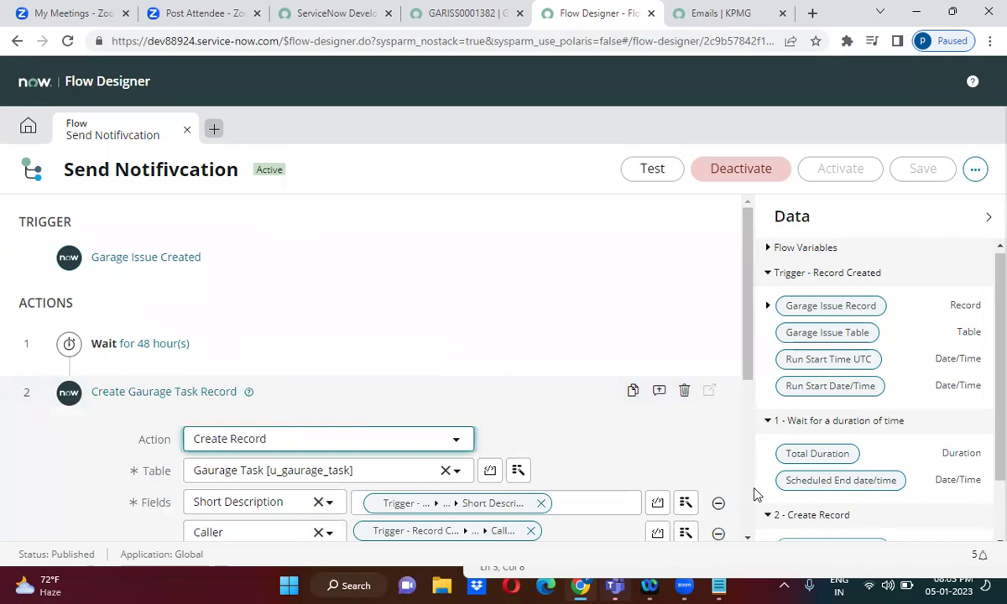
scroll(557, 353, "down", 4)
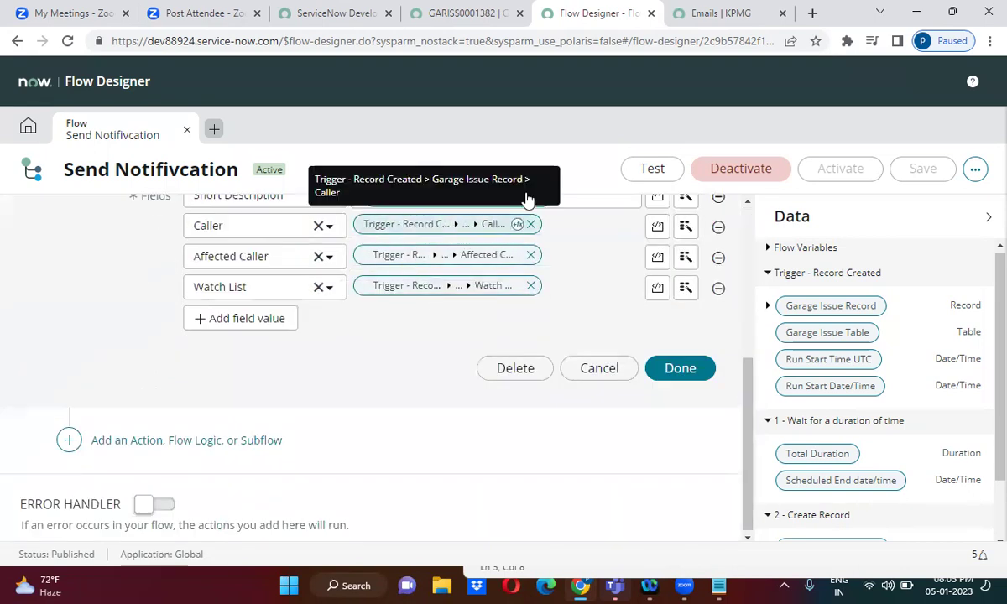
scroll(747, 202, "up", 2)
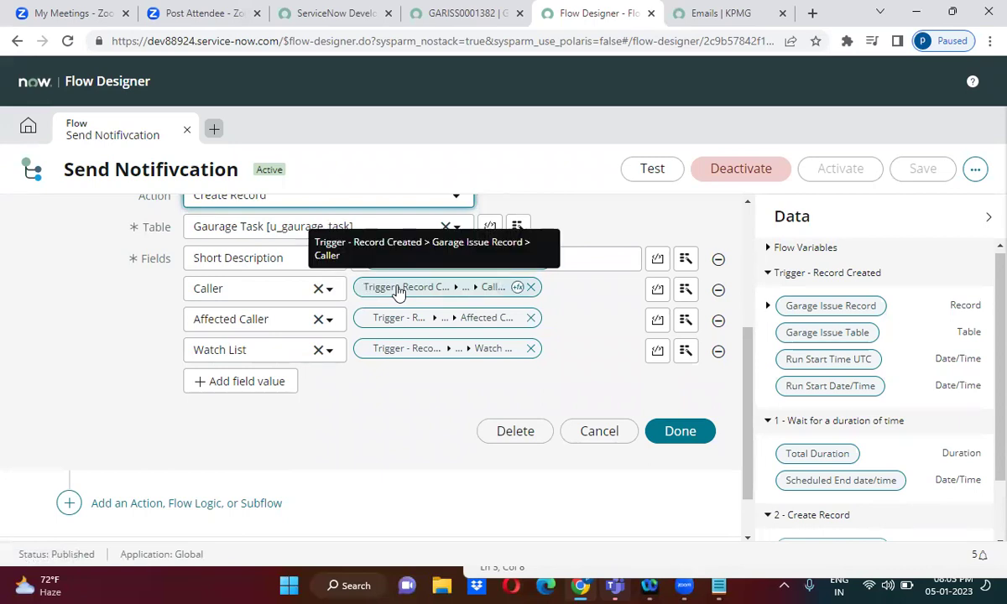
left_click(531, 347)
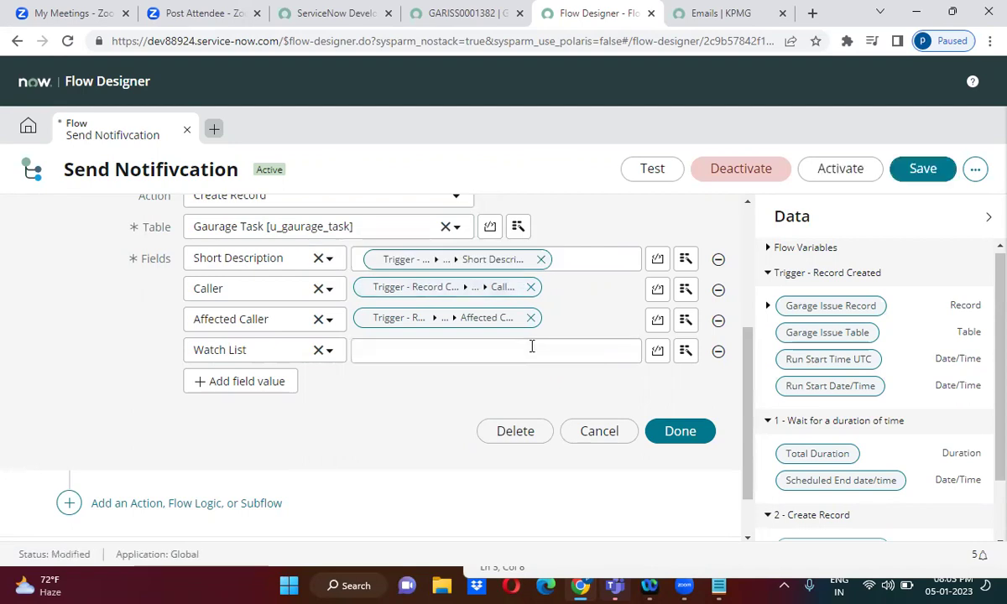
left_click(768, 307)
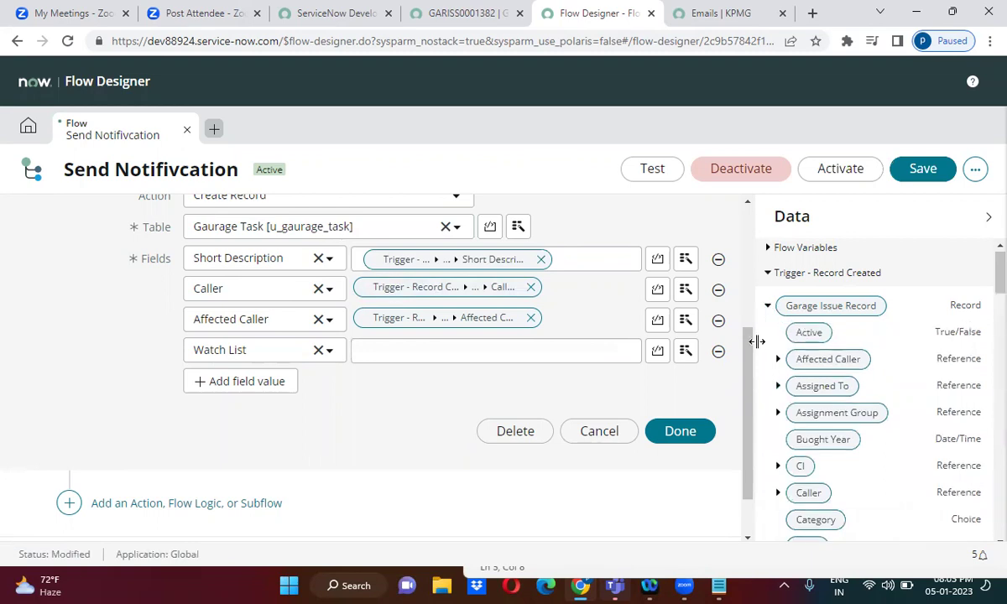
left_click(683, 350)
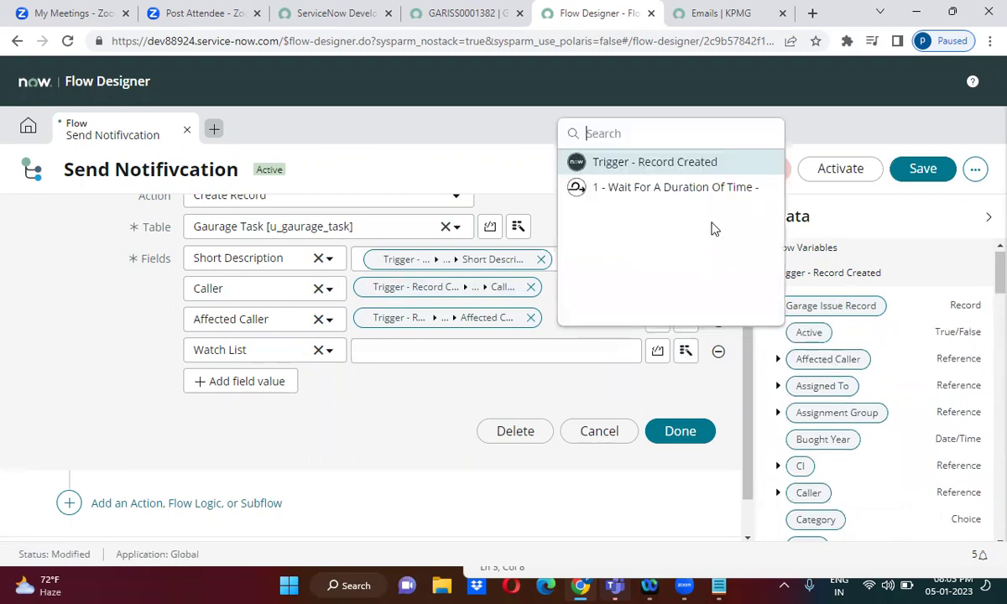
left_click(707, 164)
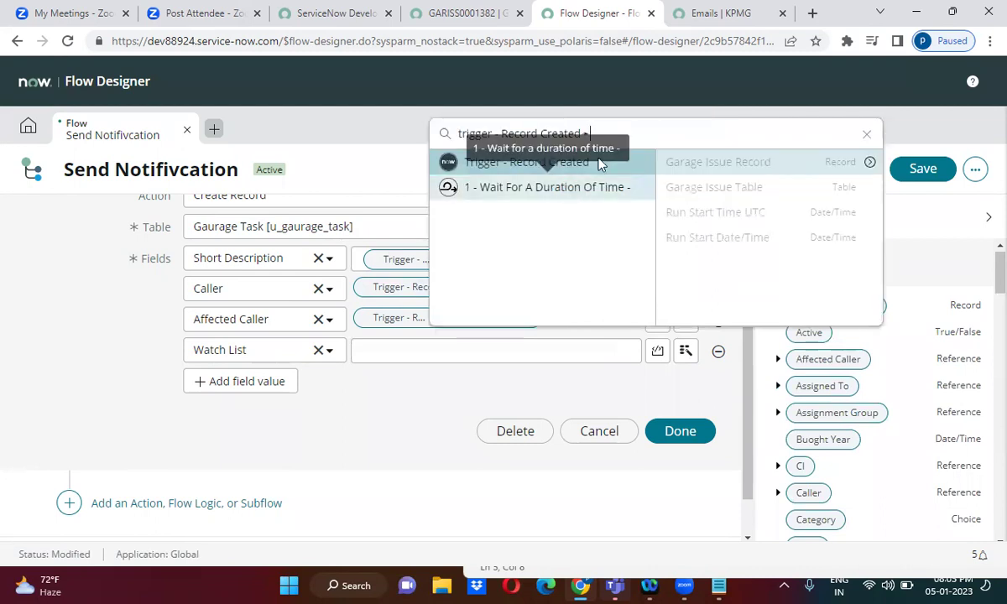
left_click(870, 164)
type("wa")
left_click(844, 168)
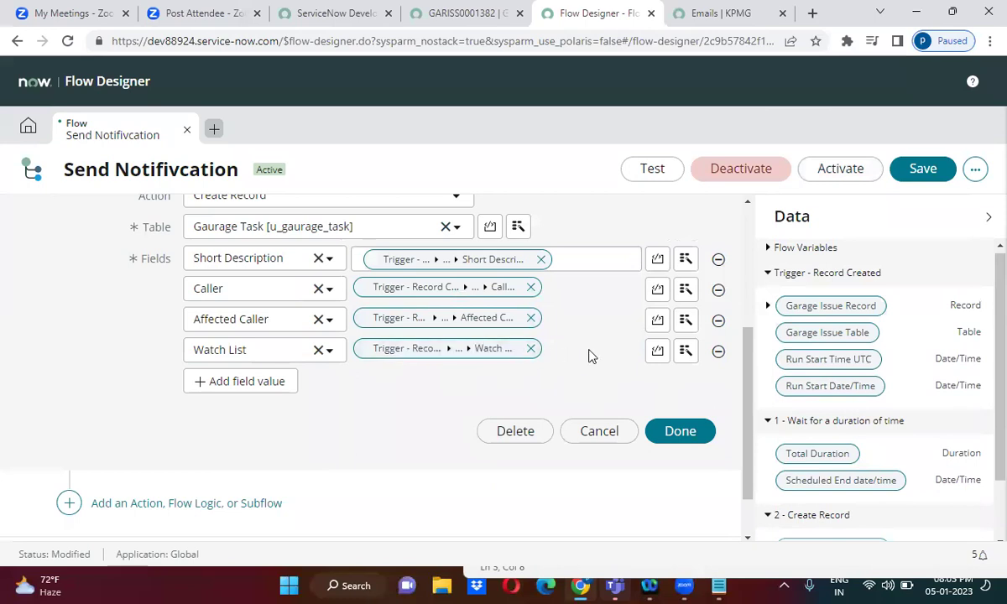
left_click(685, 433)
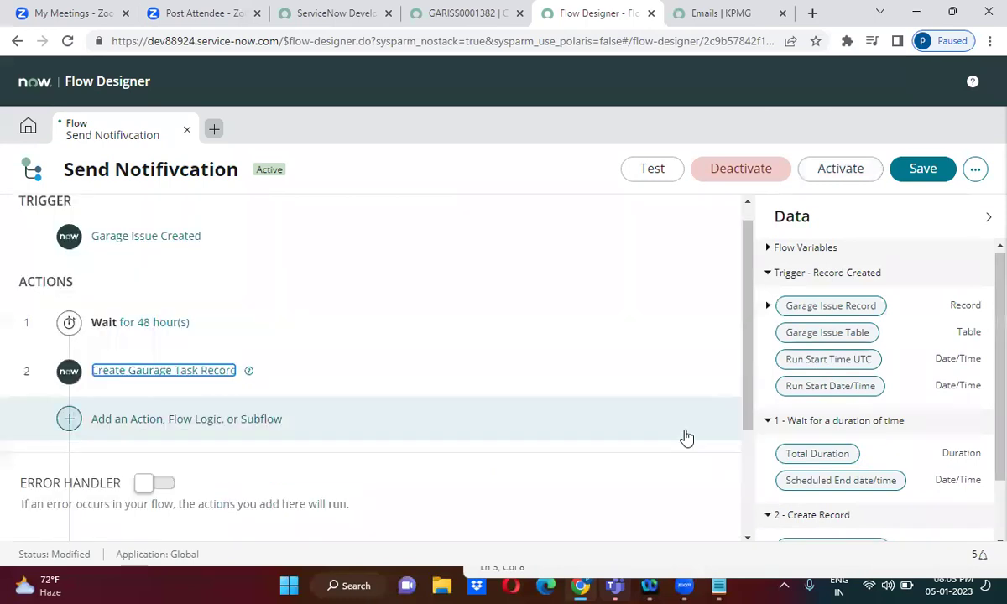
Step: Save the flow with the Watch List change and re-activate it
left_click(925, 170)
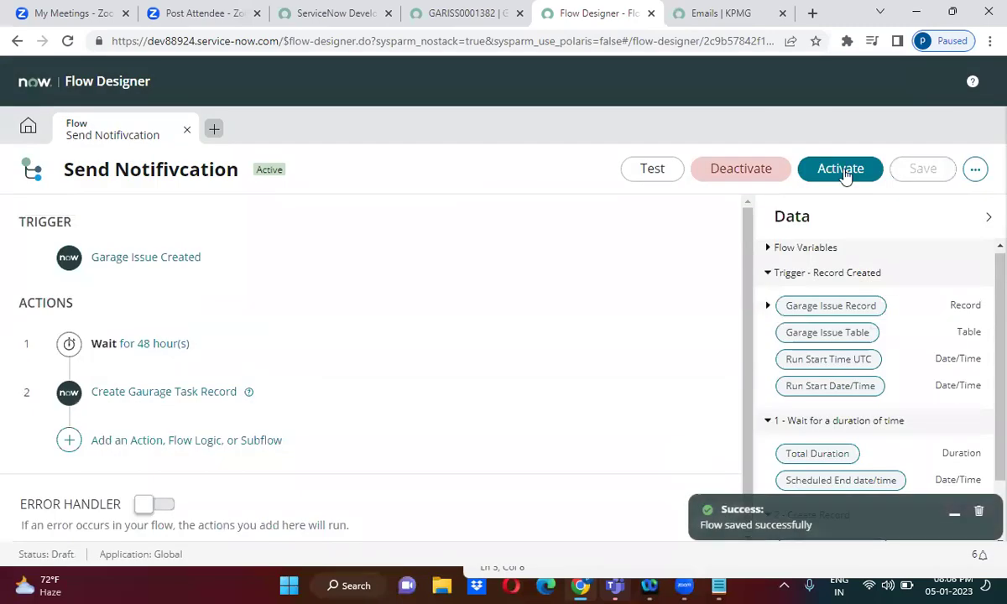
left_click(849, 172)
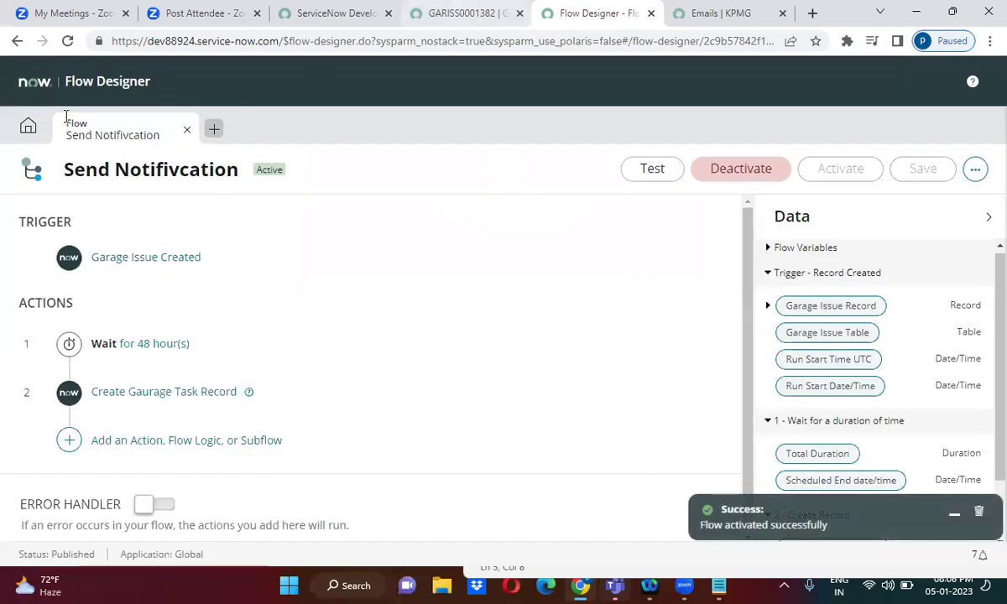
Step: Start a new Garage Issue record and pick a caller from the suggestions
key("ctrl+shift+Tab")
key("ctrl+a")
type("e")
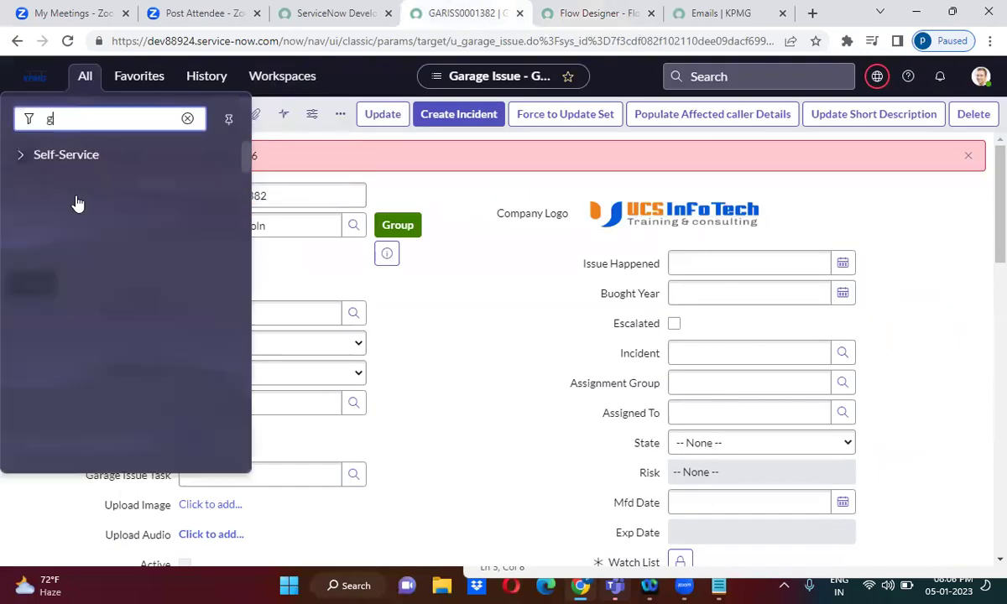
type("ar")
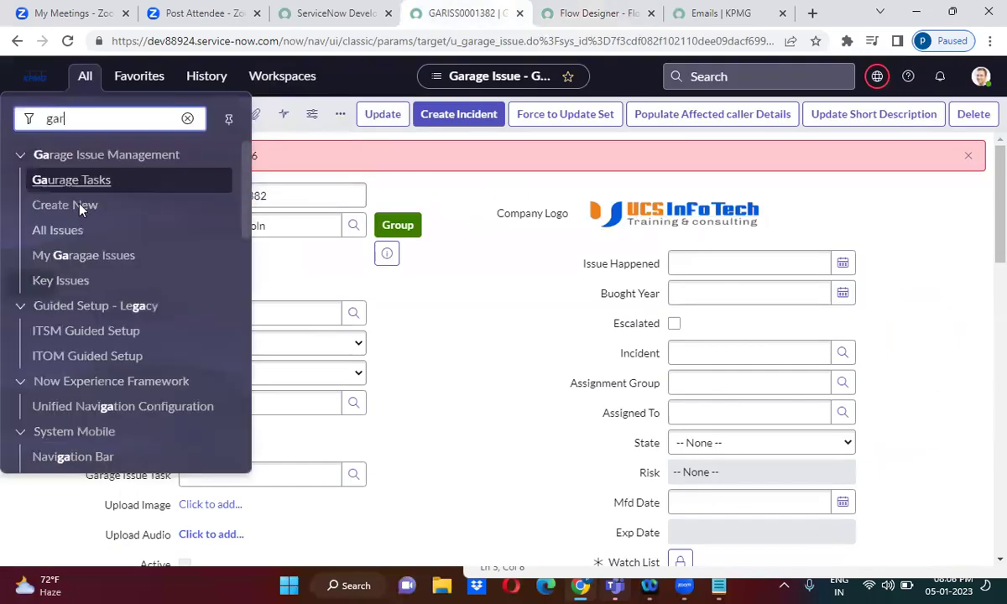
type("age")
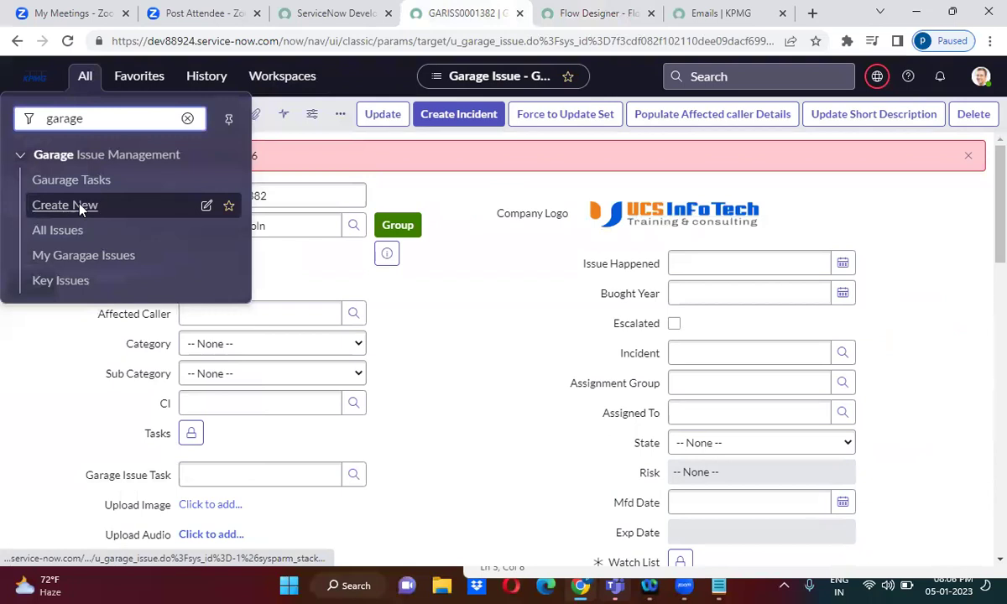
left_click(81, 207)
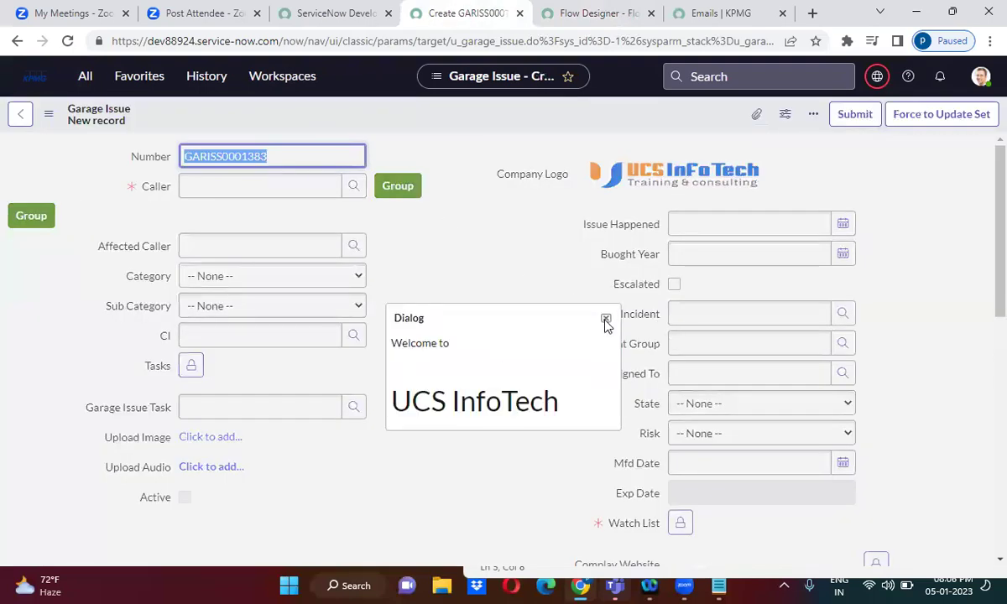
left_click(605, 320)
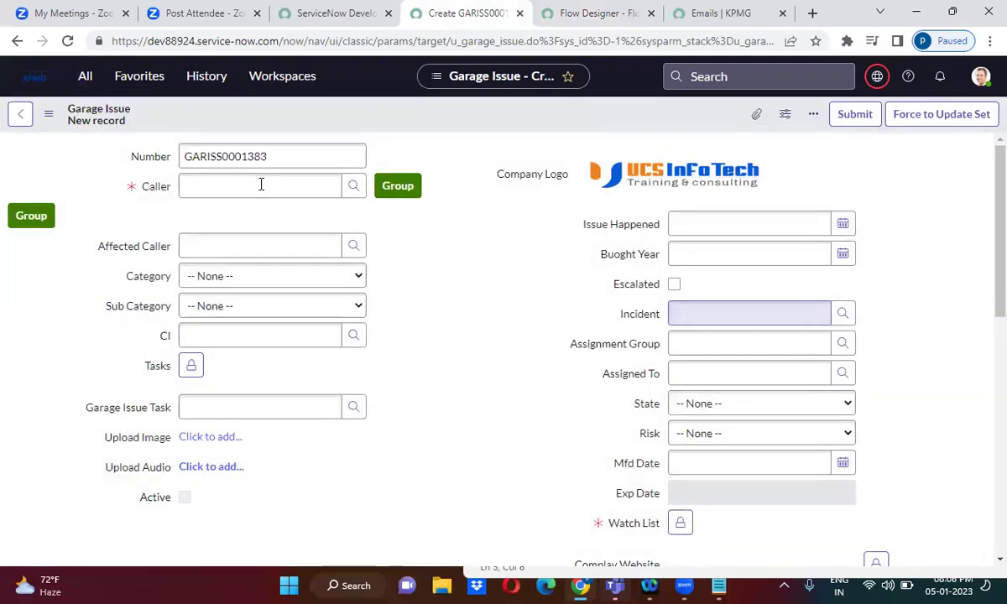
left_click(261, 185)
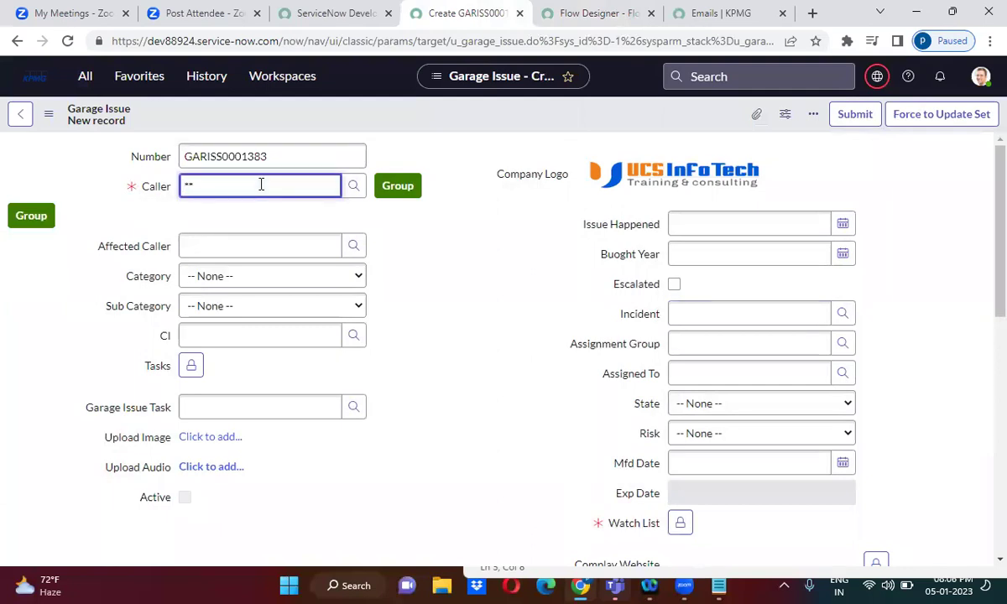
type("**")
key("Down")
key("Down")
key("Down")
key("Down")
key("Down")
key("Return")
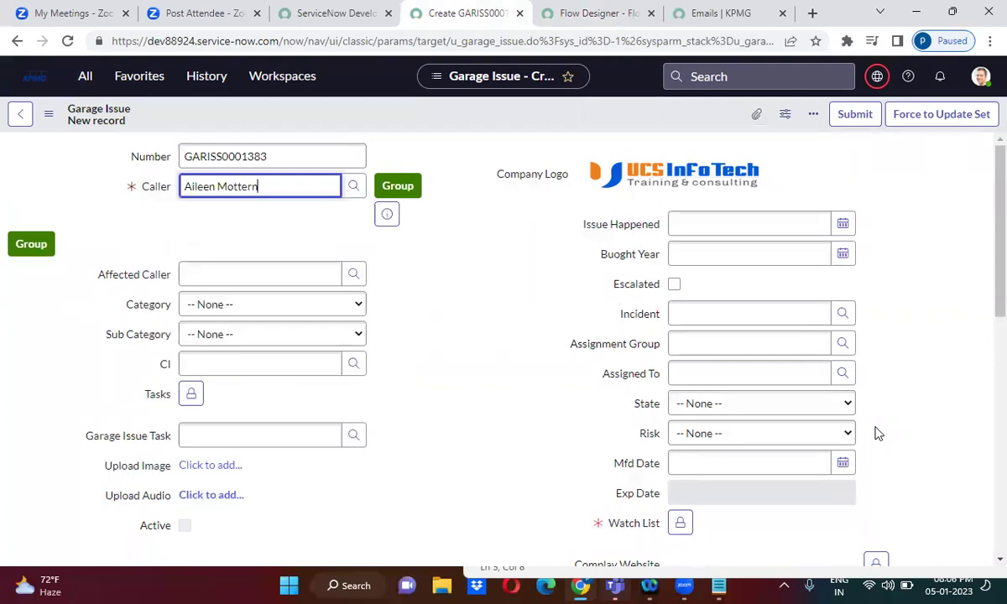
scroll(877, 433, "down", 1)
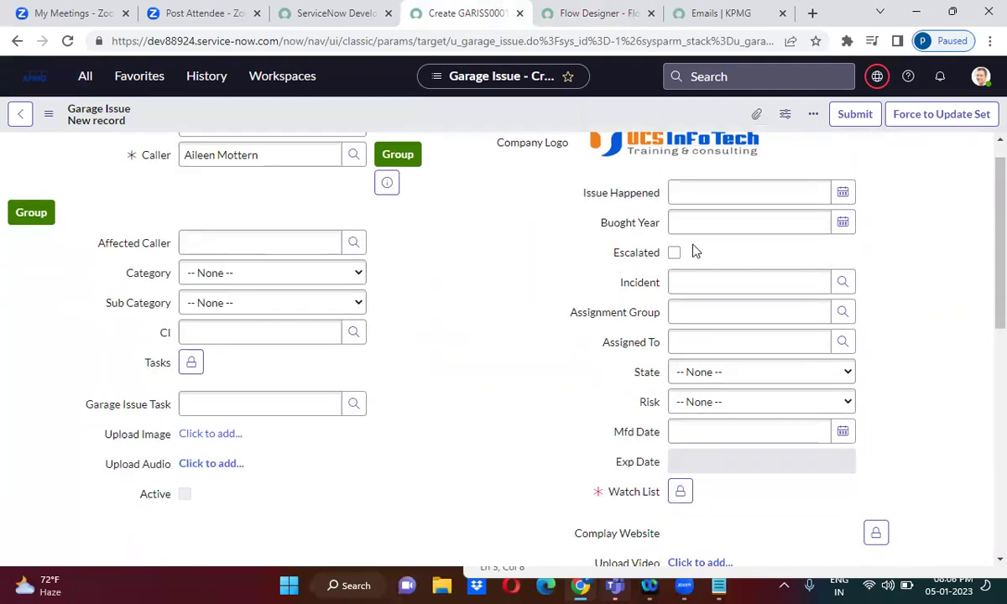
scroll(709, 292, "down", 1)
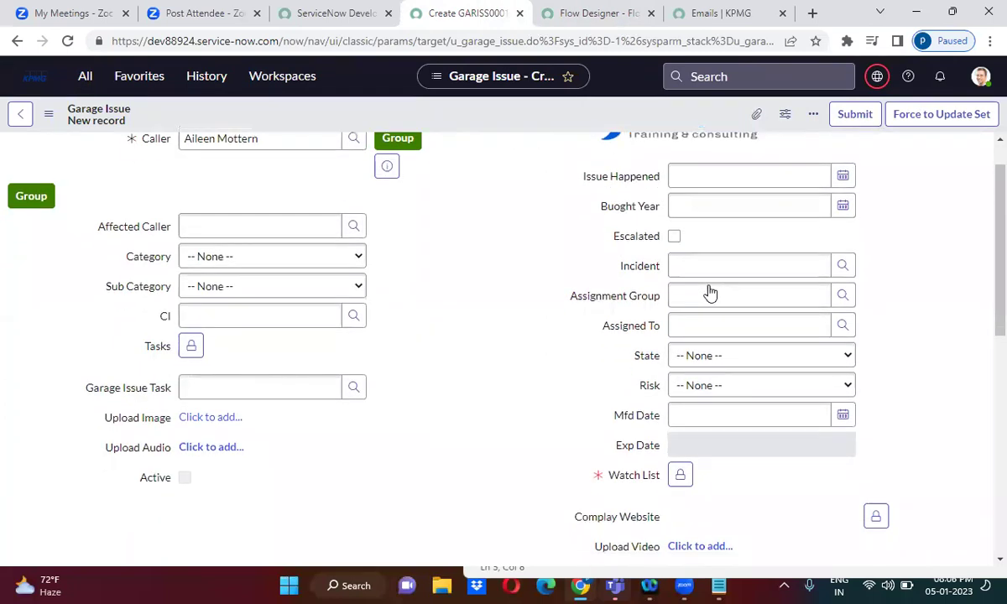
scroll(712, 336, "down", 3)
left_click(682, 236)
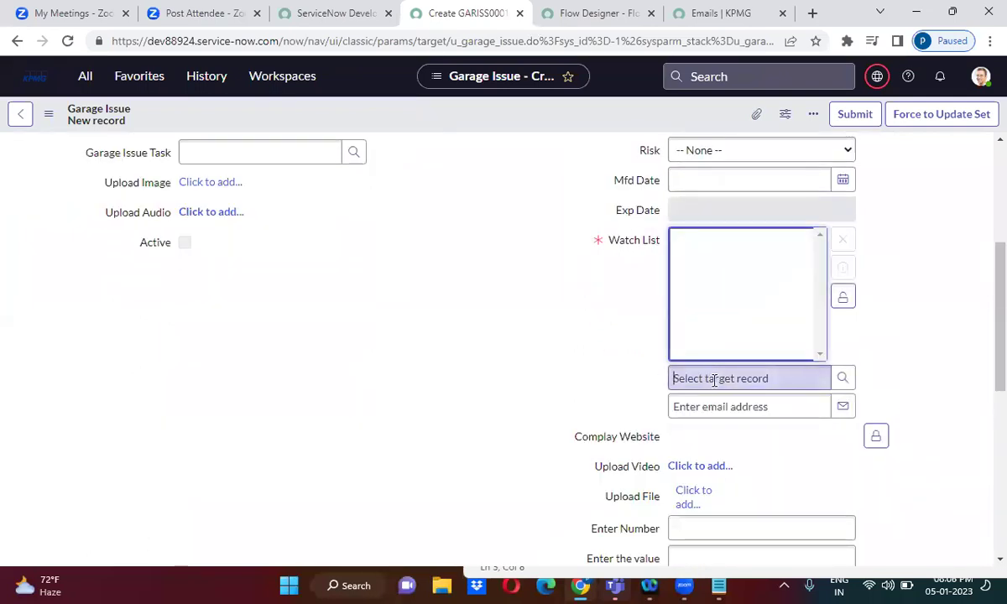
type("*")
key("Down")
key("Down")
key("Down")
key("Down")
key("Down")
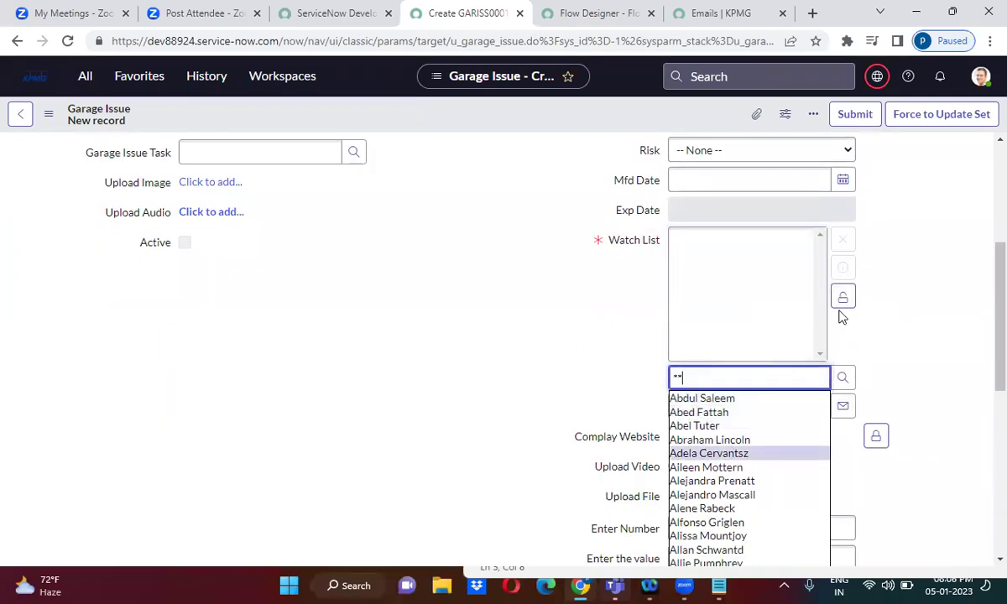
key("Return")
left_click(844, 298)
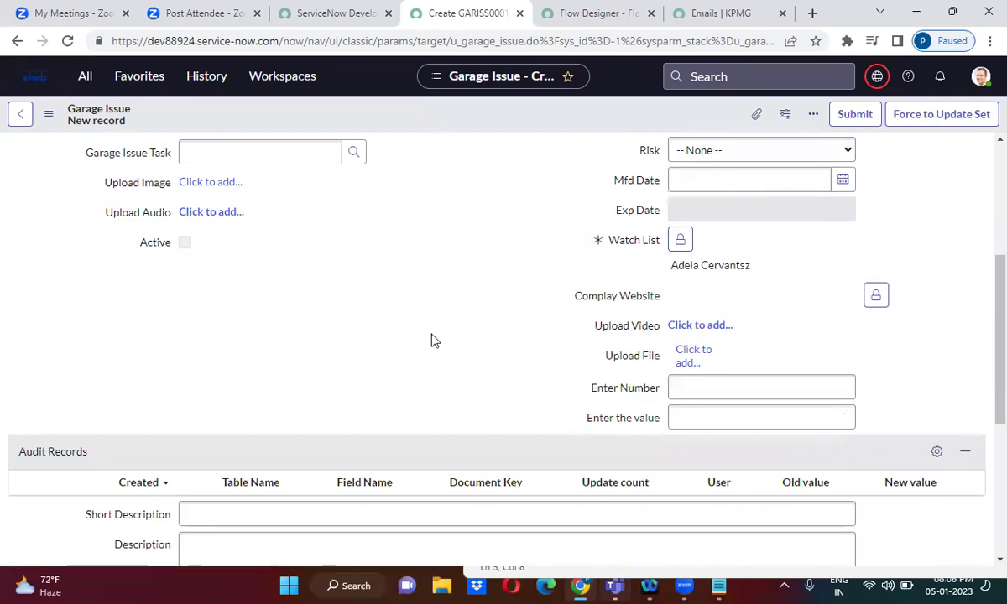
Step: Enter short description 'test' and description 'test 5678', then save the record
scroll(411, 311, "down", 1)
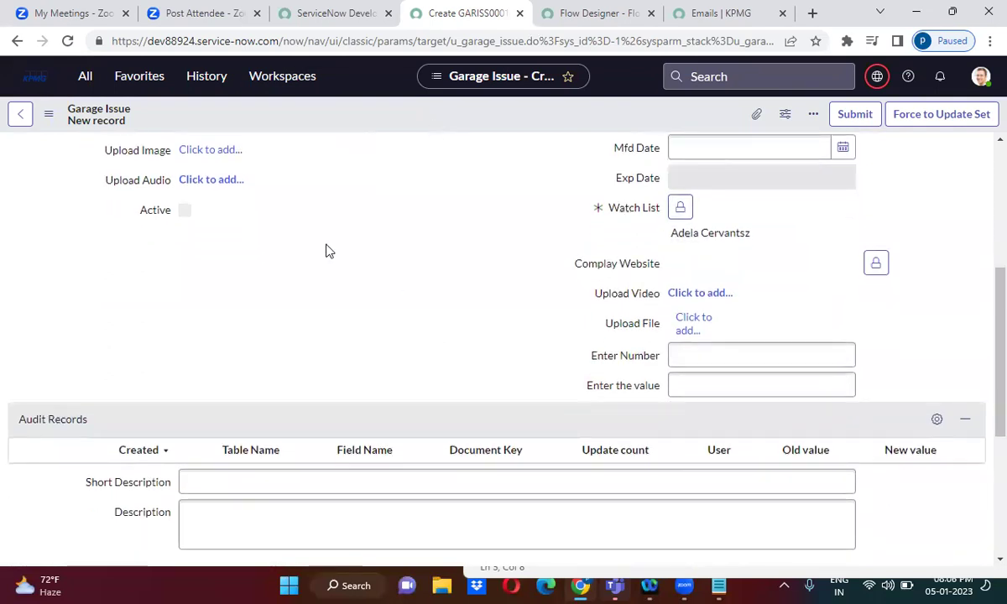
scroll(329, 252, "down", 3)
left_click(315, 232)
type("test")
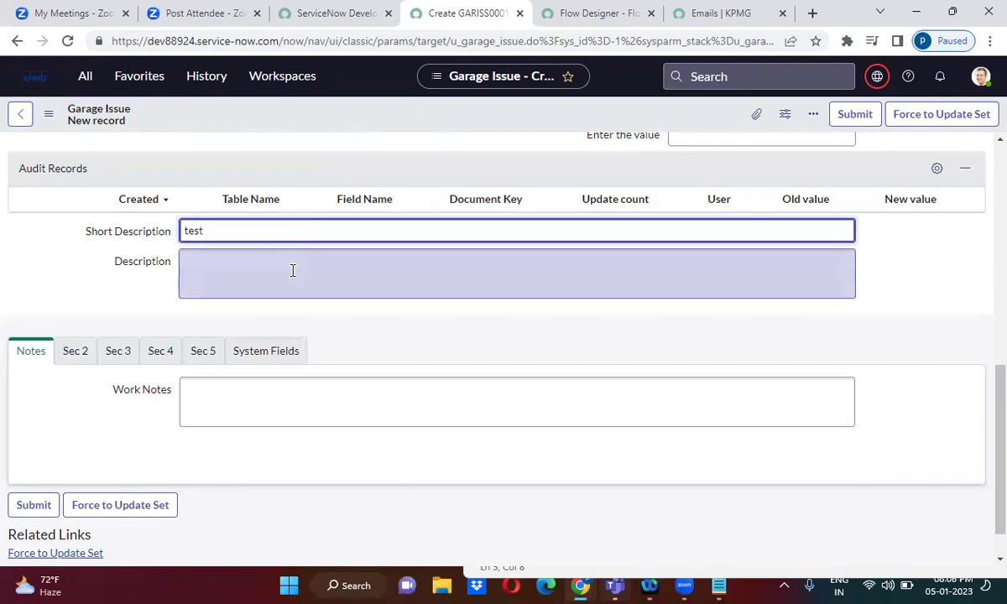
left_click(293, 271)
type("test 5678")
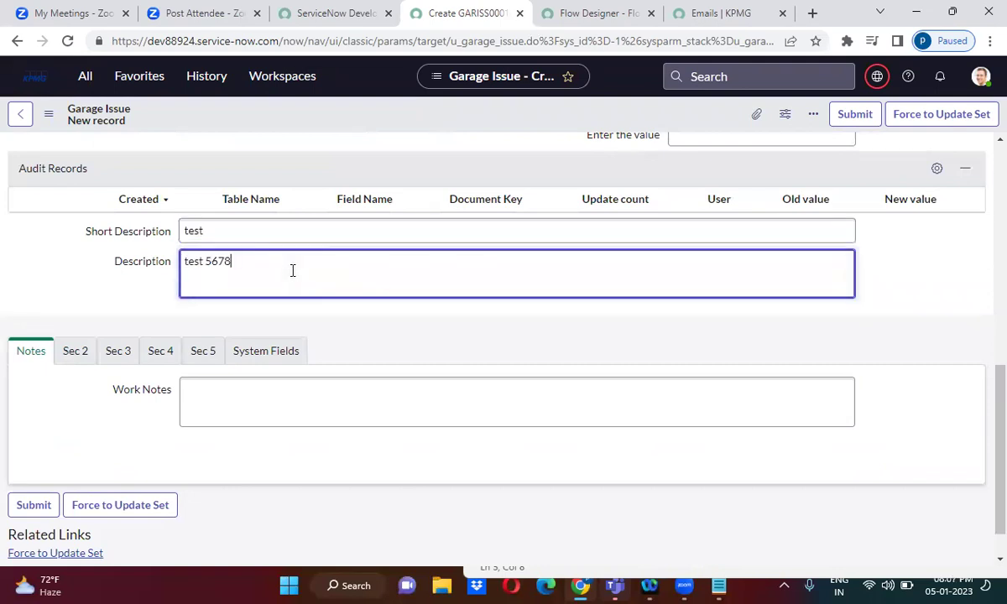
right_click(418, 109)
left_click(446, 118)
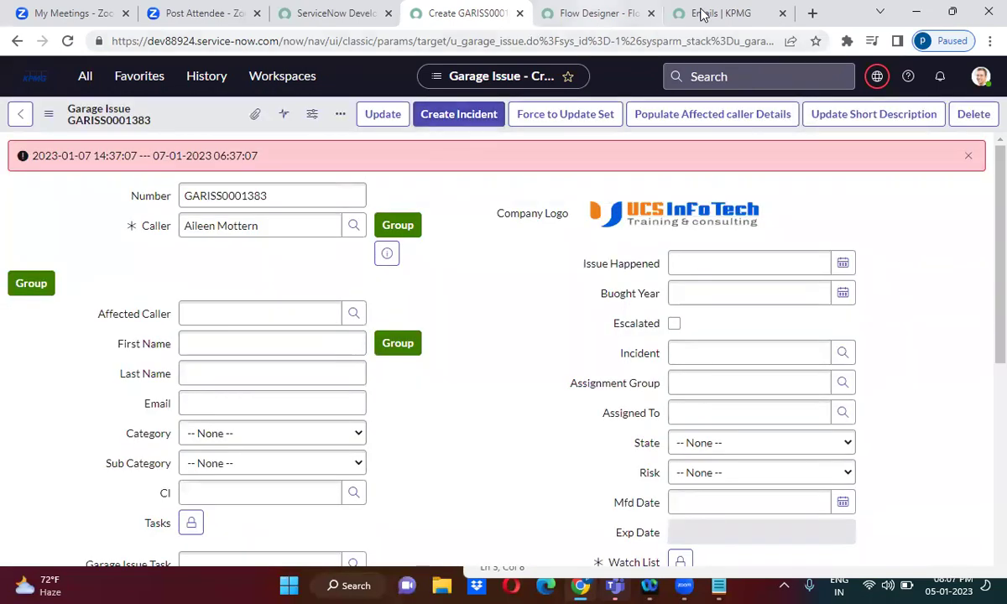
Step: Show the Executions list for the Send Notifivcation flow from its More Actions menu
left_click(595, 12)
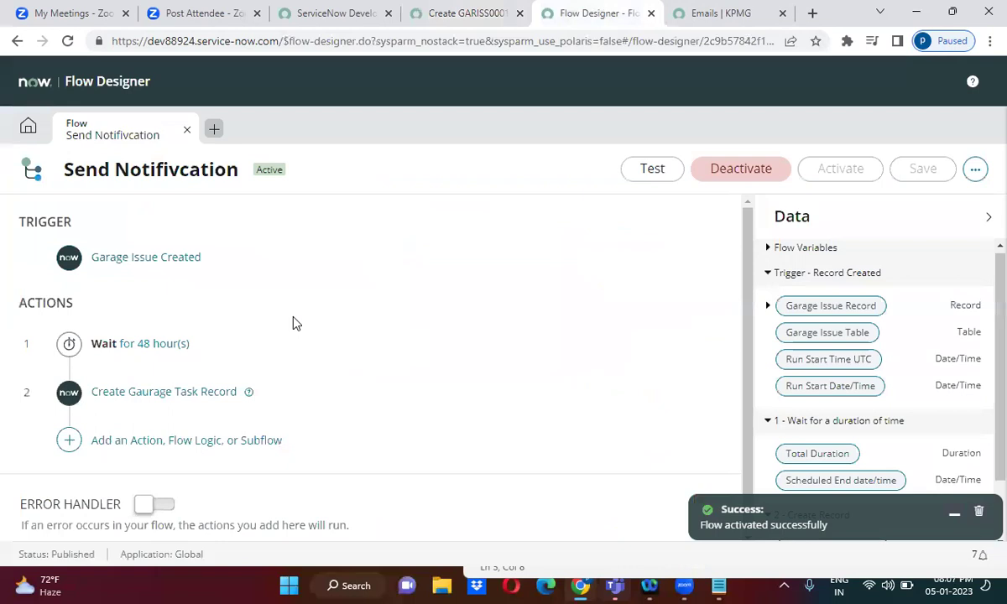
left_click(975, 169)
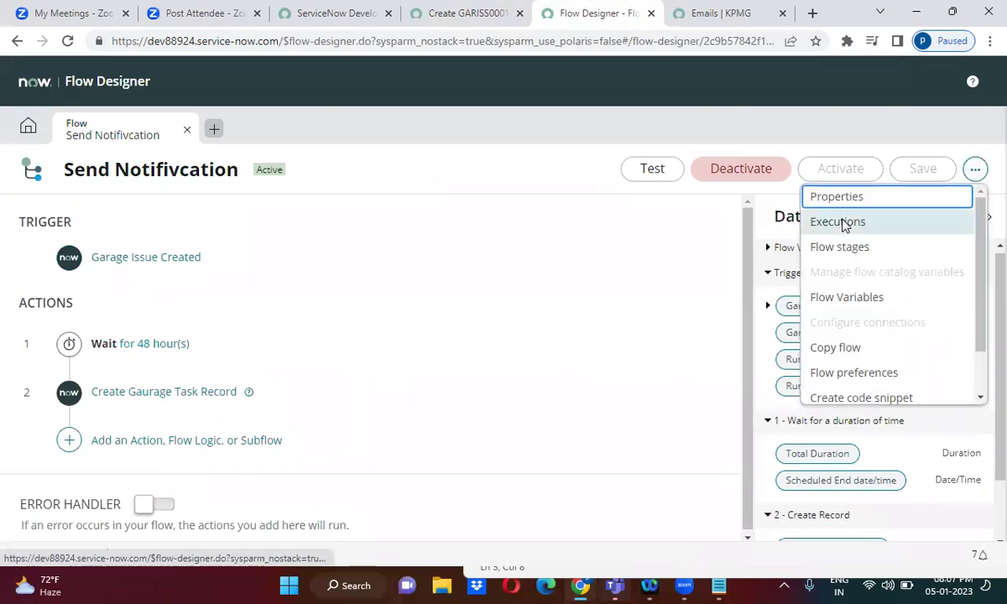
left_click(843, 223)
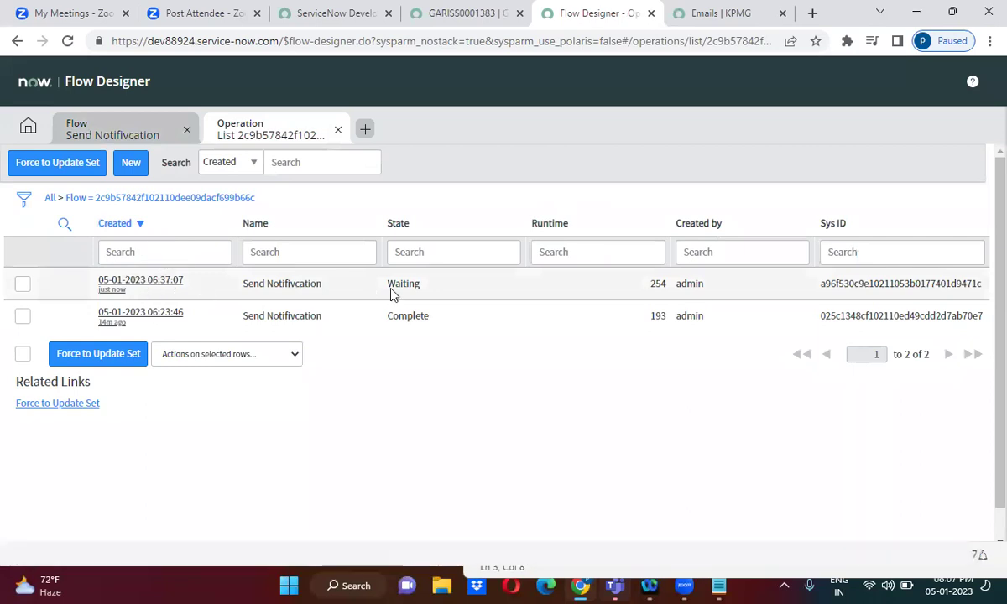
Step: Open the newest Waiting execution's details showing the January 7th timer, then go back to the flow
left_click(139, 282)
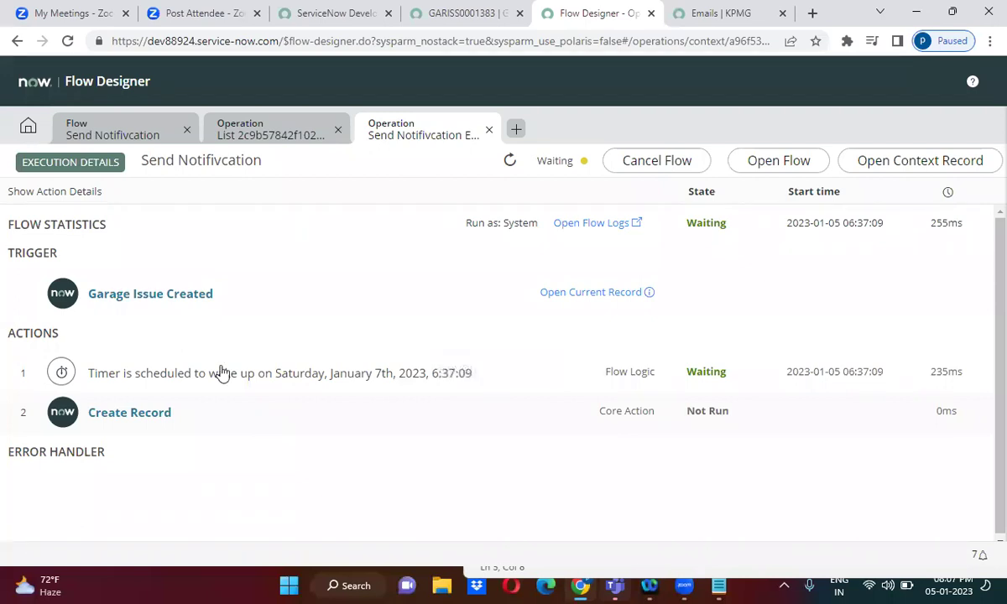
left_click(124, 136)
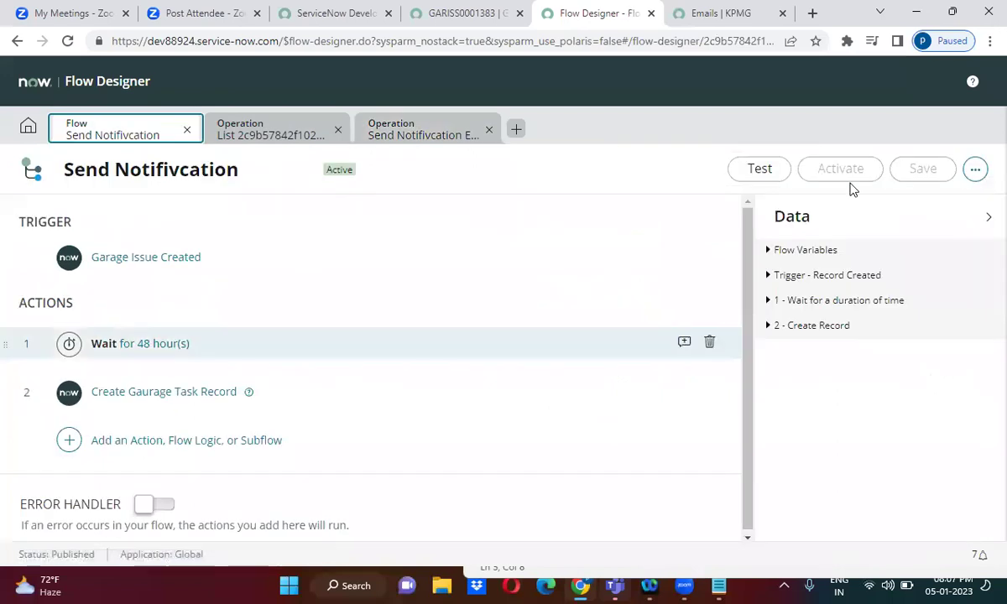
Step: From the waiting run's execution details, open a preview of triggering Garage Issue GARISS0001383
left_click(975, 169)
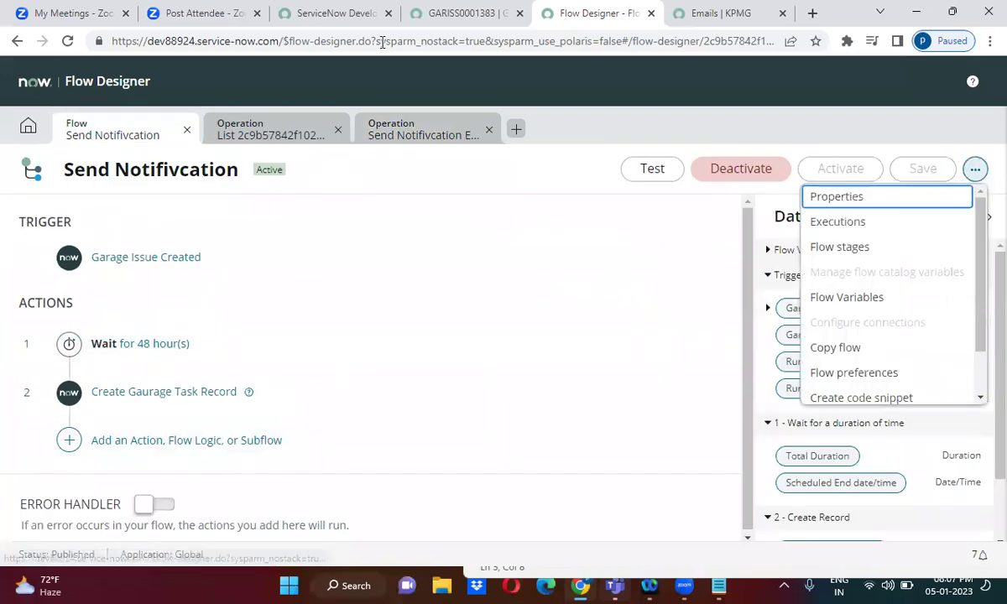
left_click(270, 128)
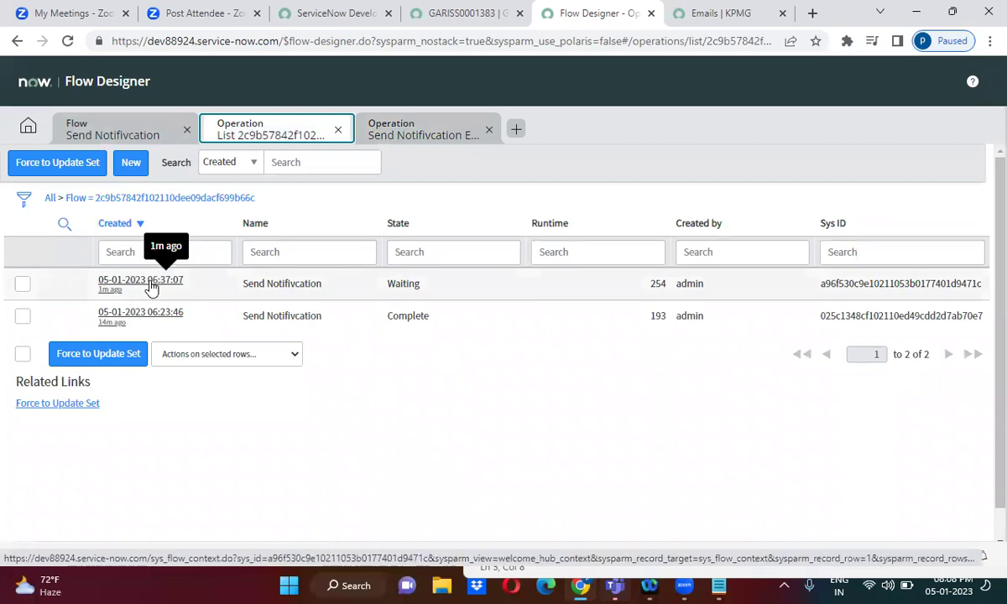
left_click(429, 128)
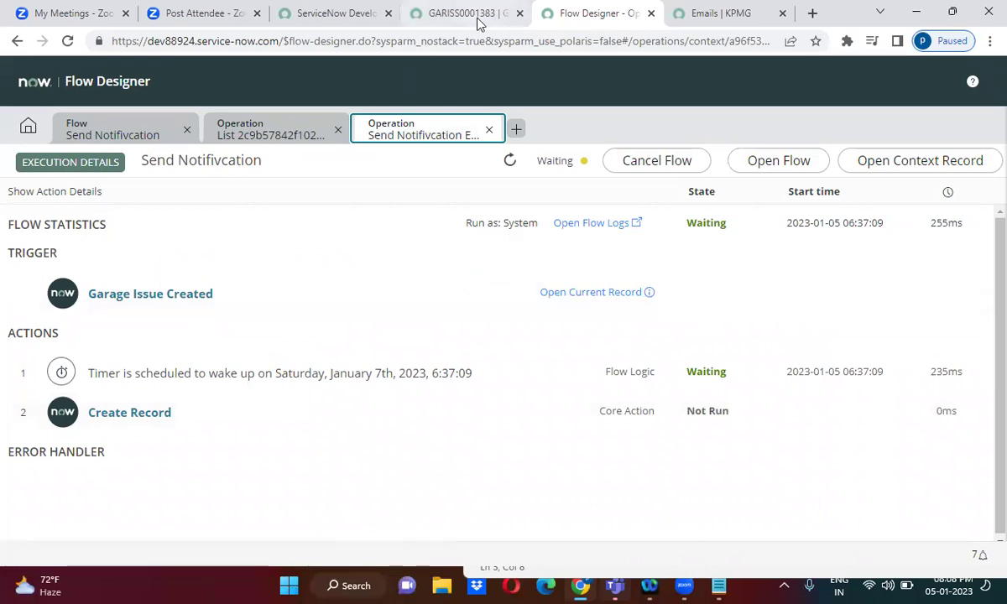
left_click(597, 295)
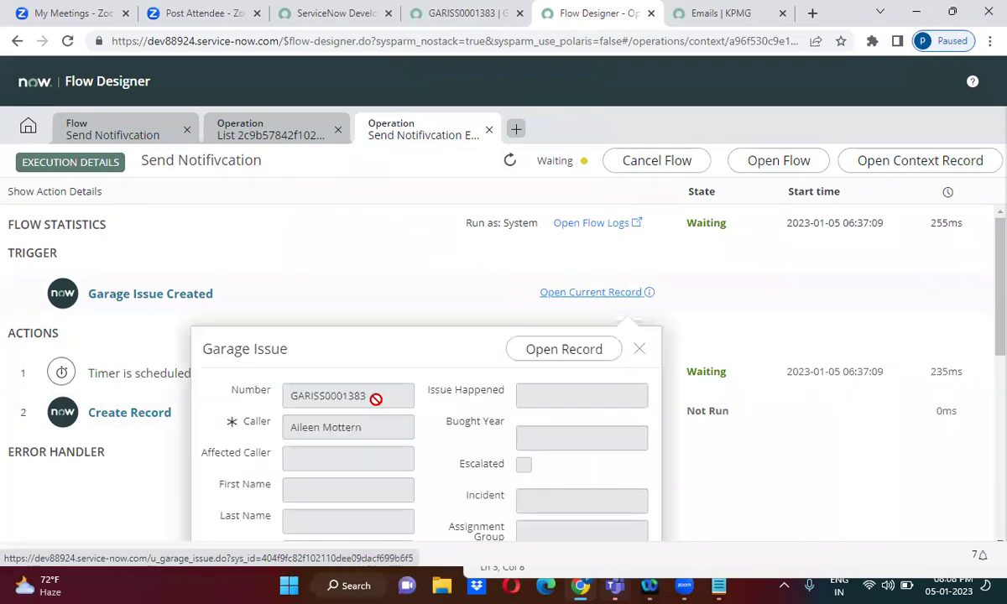